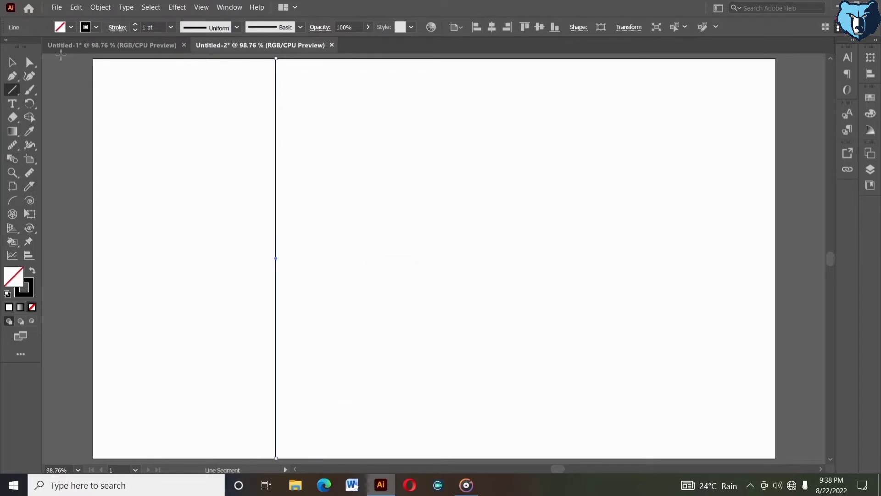
Step: Duplicate the vertical line twice to its right, placing the second copy 5.64 mm from the first
click(13, 63)
drag(277, 256, 308, 258)
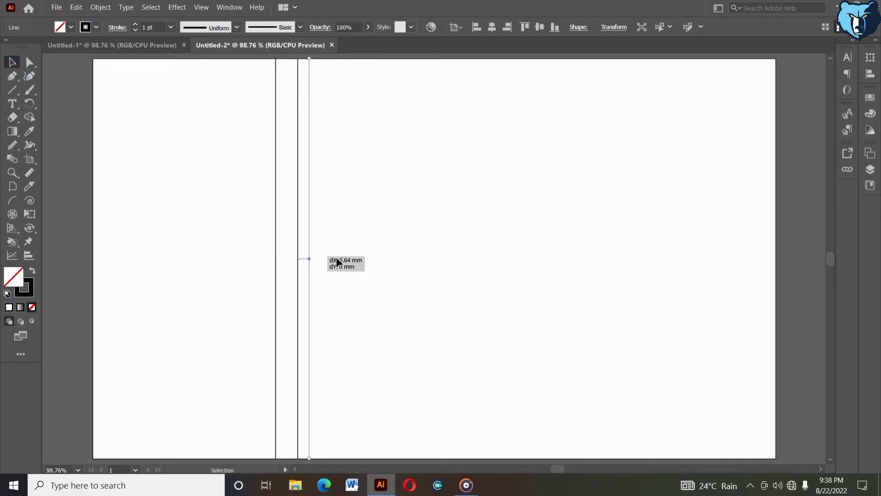
click(336, 262)
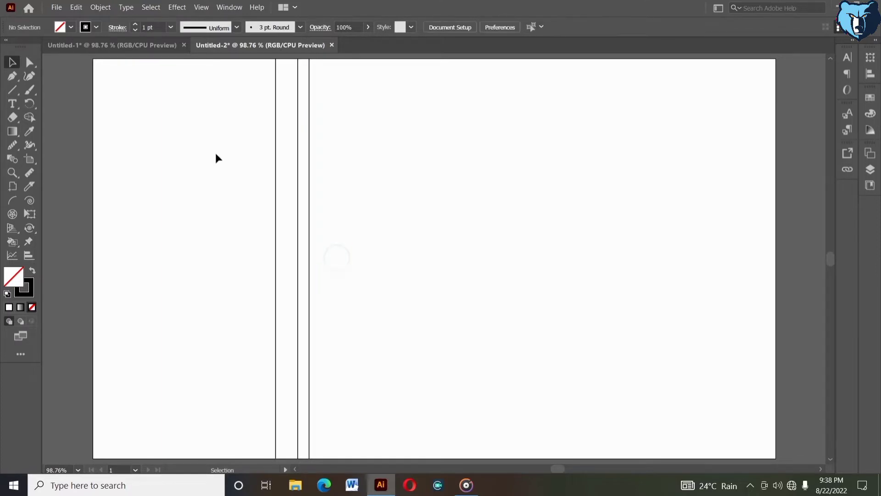
Step: Copy the three-line set rightwards so the copies share an edge line, repeat the copy twice more, and delete the outermost line
drag(217, 152, 342, 216)
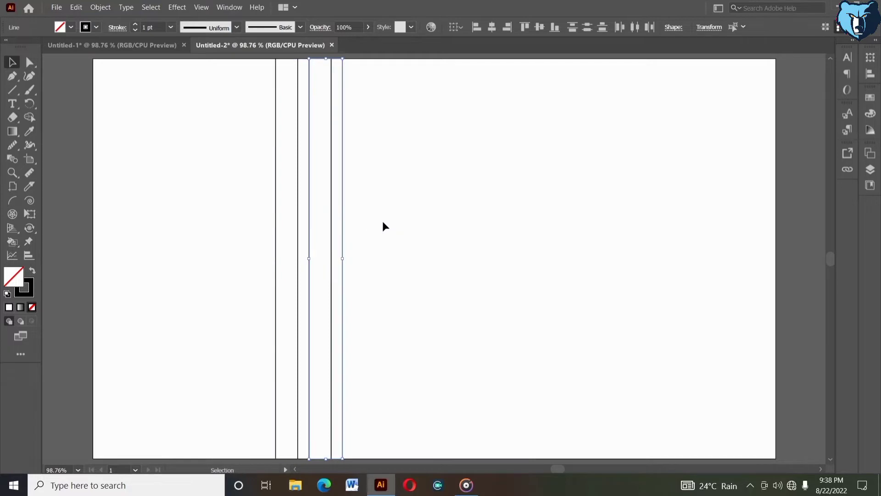
key(ctrl+d)
key(ctrl+d)
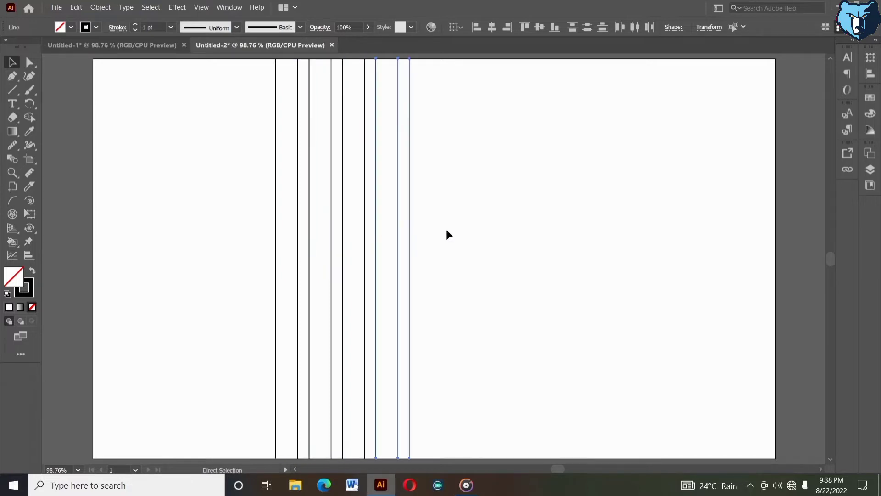
click(446, 229)
click(410, 159)
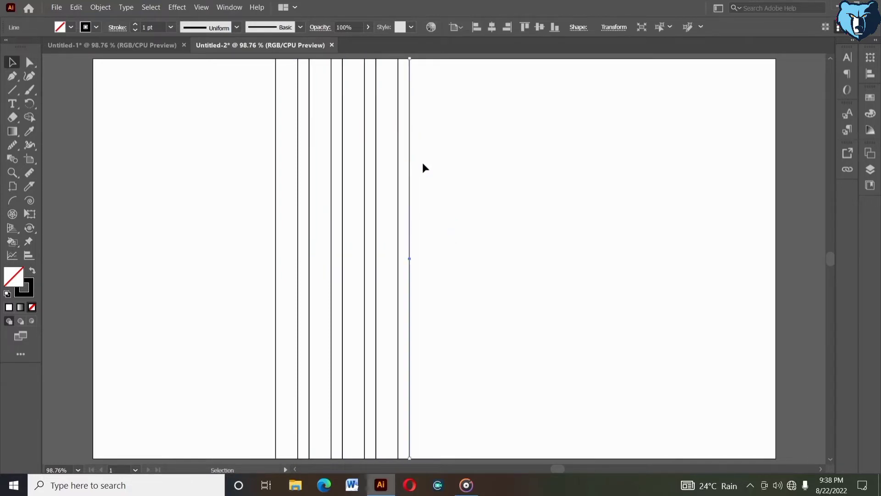
key(Delete)
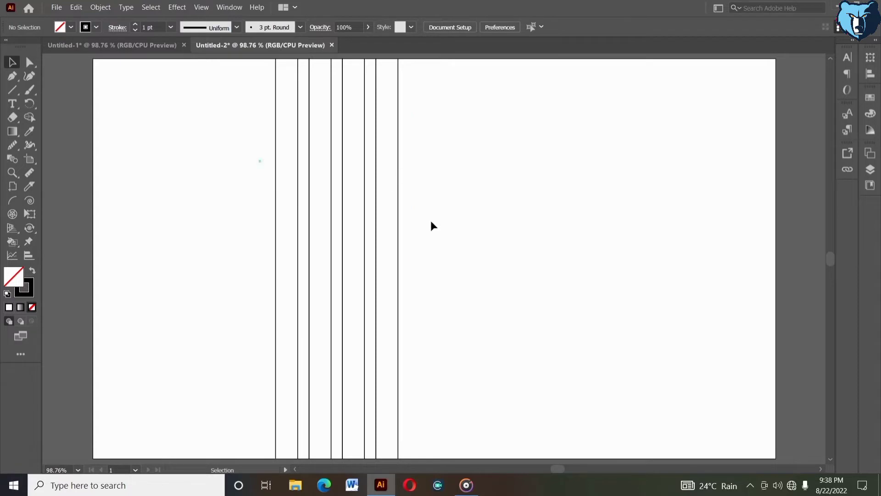
Step: Group all the vertical lines and centre the group horizontally and vertically on the artboard
drag(256, 159, 524, 249)
click(539, 28)
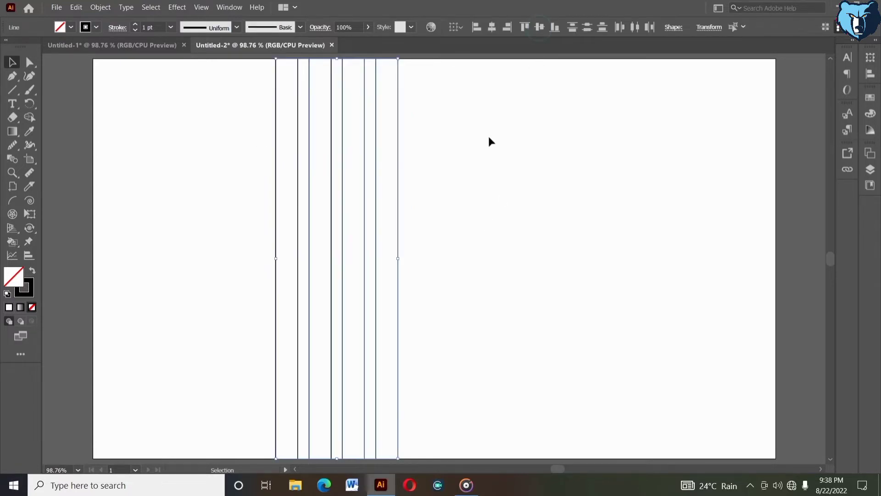
right_click(489, 137)
click(520, 197)
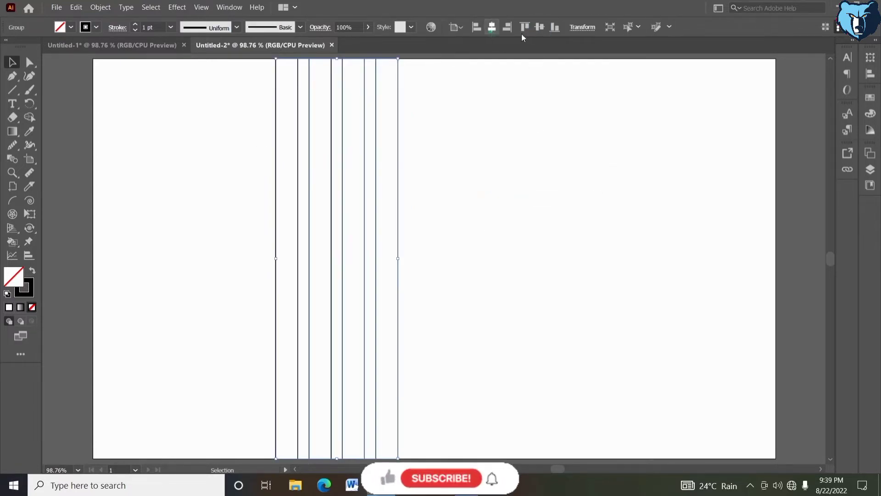
click(540, 28)
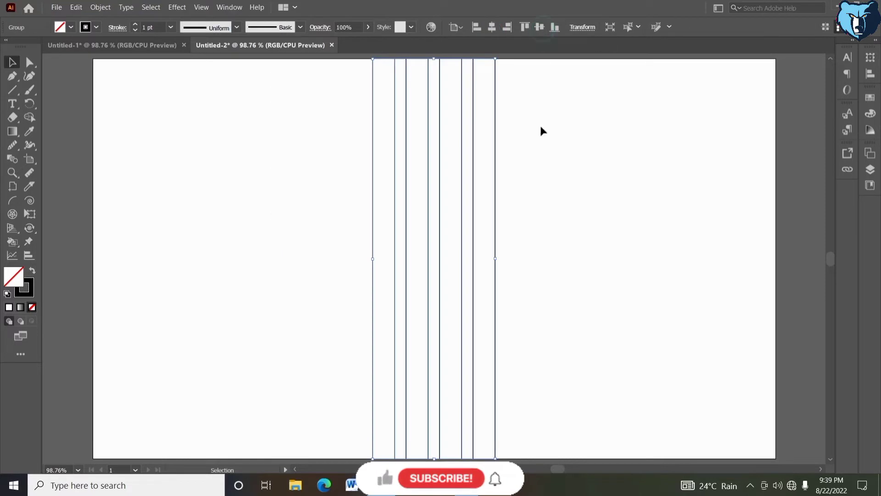
Step: Copy the line group, paste it in place and rotate the copy 90 degrees to form a crossing grid
click(76, 8)
click(90, 55)
click(75, 8)
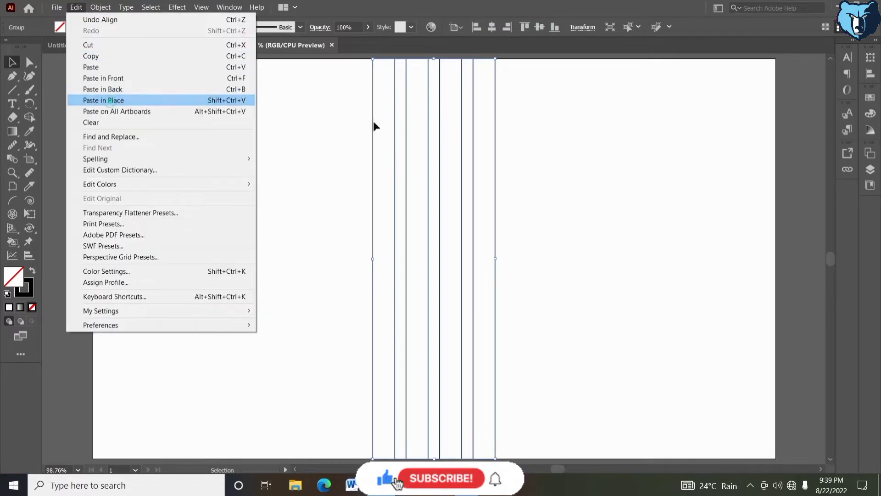
click(80, 102)
drag(370, 55, 289, 249)
click(277, 115)
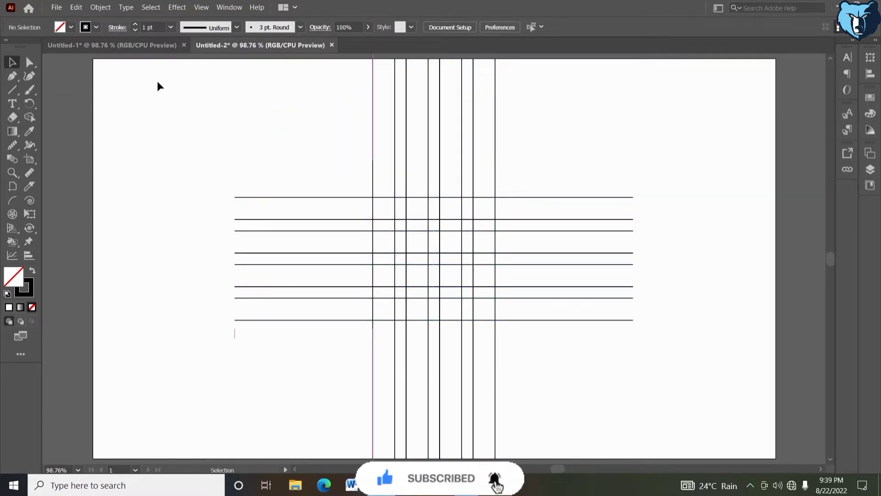
Step: Draw four nested squares snapped to the grid intersections, from the outermost grid corners down to the centre cell
key(z)
drag(361, 196, 540, 353)
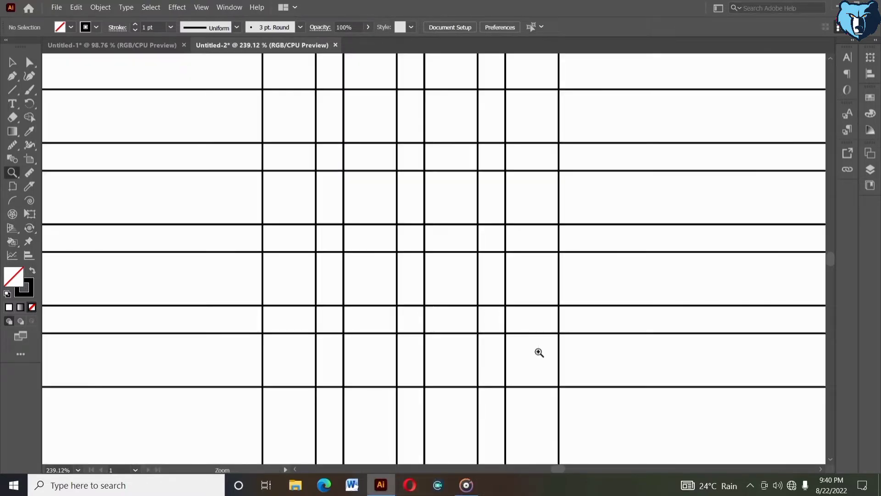
alt+click(465, 288)
alt+click(427, 254)
drag(411, 237, 436, 280)
click(12, 62)
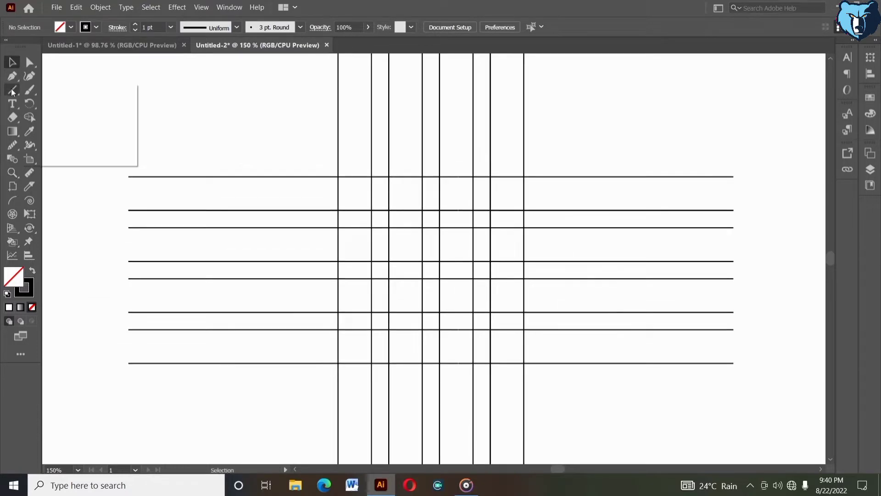
click(35, 89)
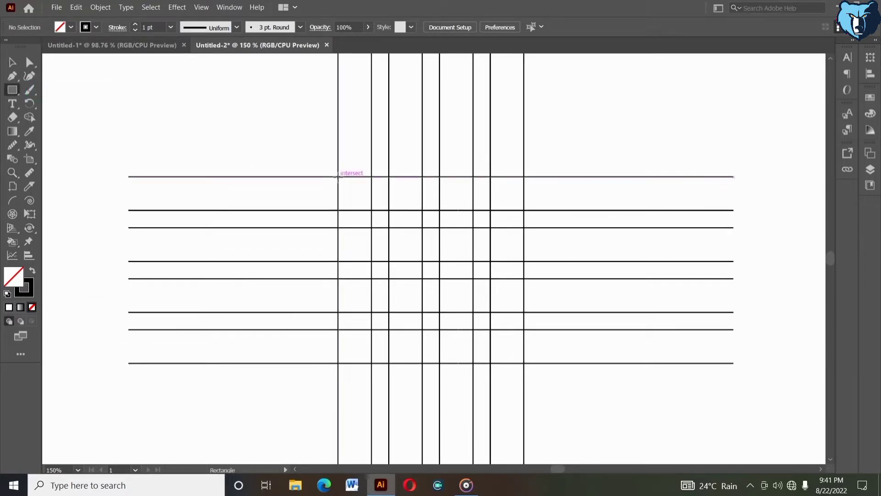
drag(338, 177, 464, 363)
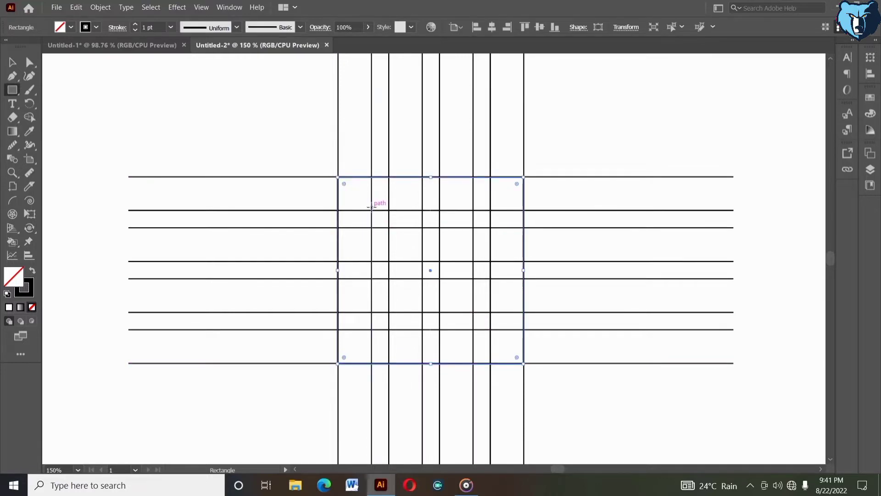
drag(372, 211, 458, 330)
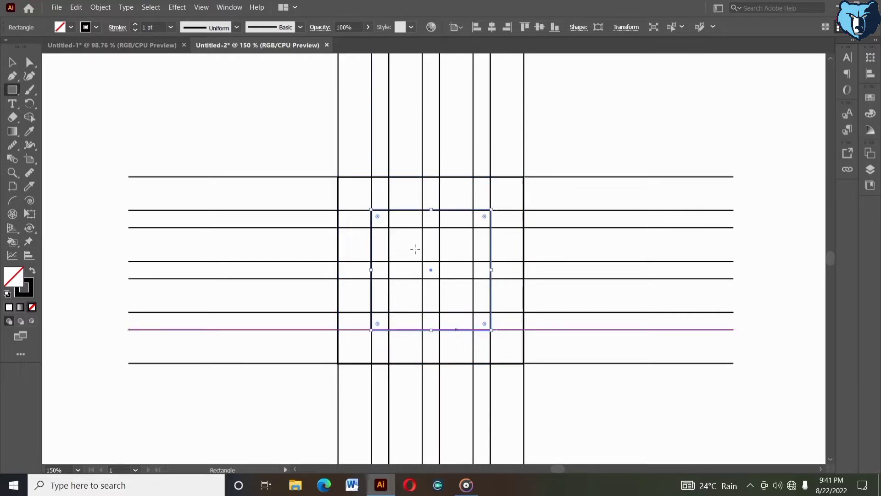
drag(390, 227, 447, 311)
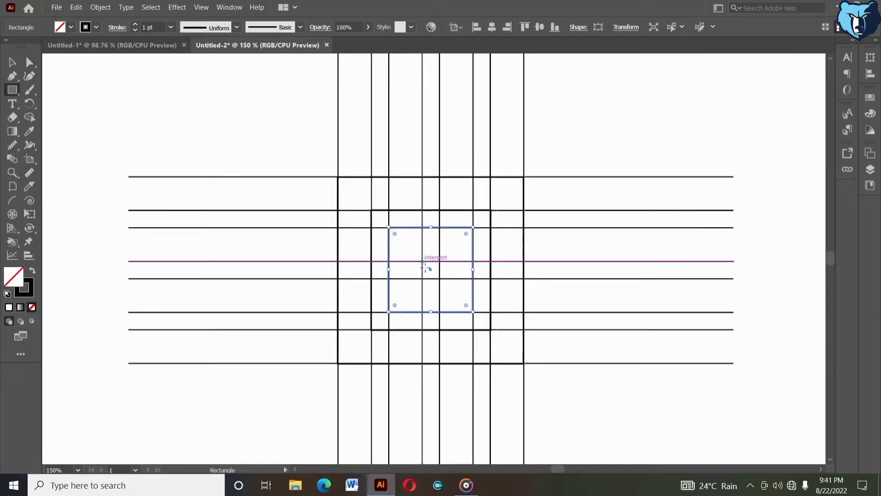
drag(422, 262, 440, 279)
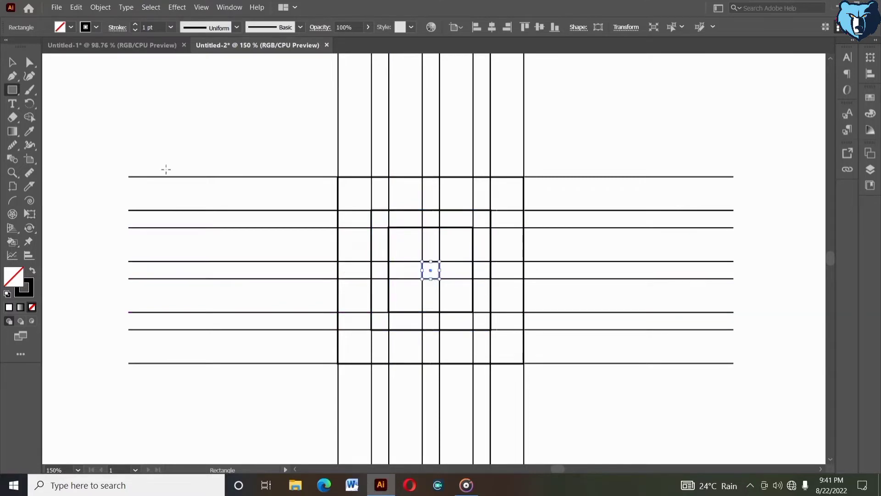
Step: Ungroup the vertical lines and delete the five rightmost ones, keeping the first three
click(13, 62)
click(260, 132)
drag(277, 121, 571, 150)
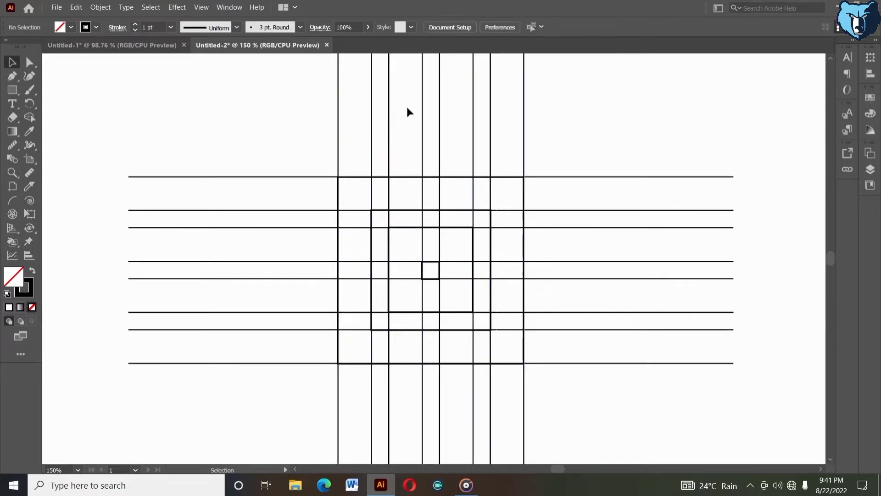
click(440, 130)
right_click(448, 131)
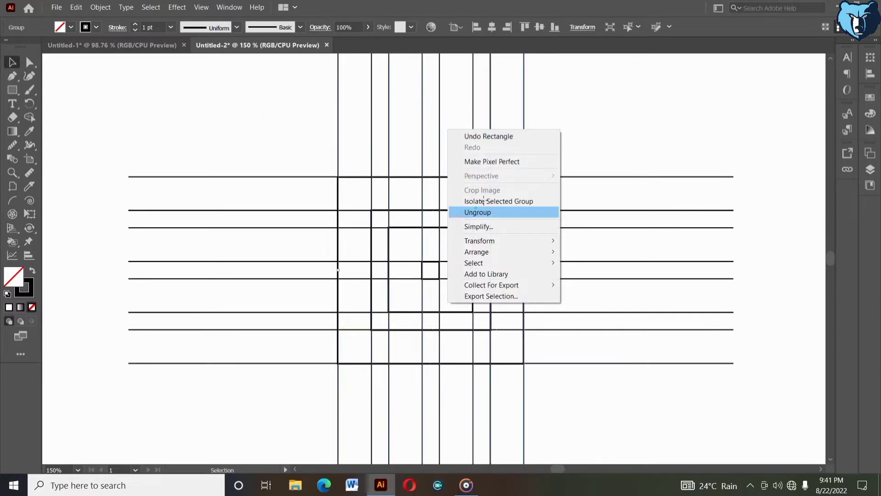
click(478, 212)
click(532, 132)
drag(406, 96, 579, 315)
key(Delete)
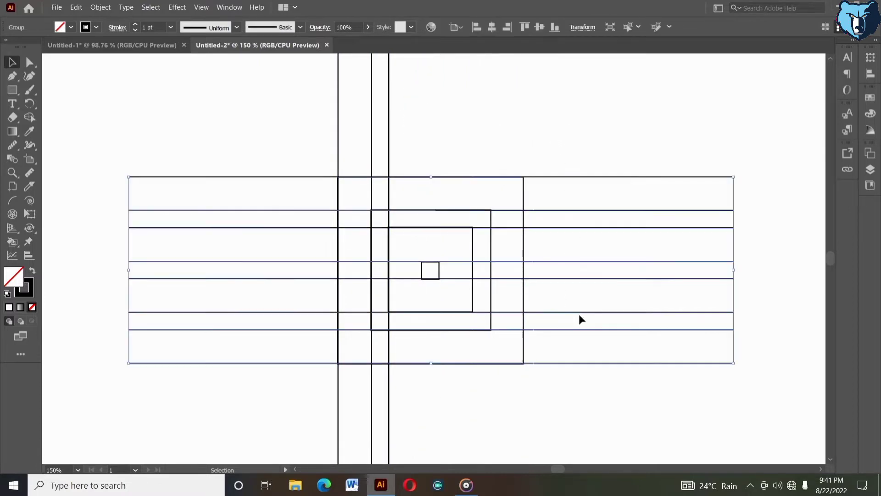
Step: Ungroup the horizontal lines and delete the upper six, keeping the lowest two
right_click(579, 315)
click(610, 225)
drag(577, 140, 596, 326)
key(Delete)
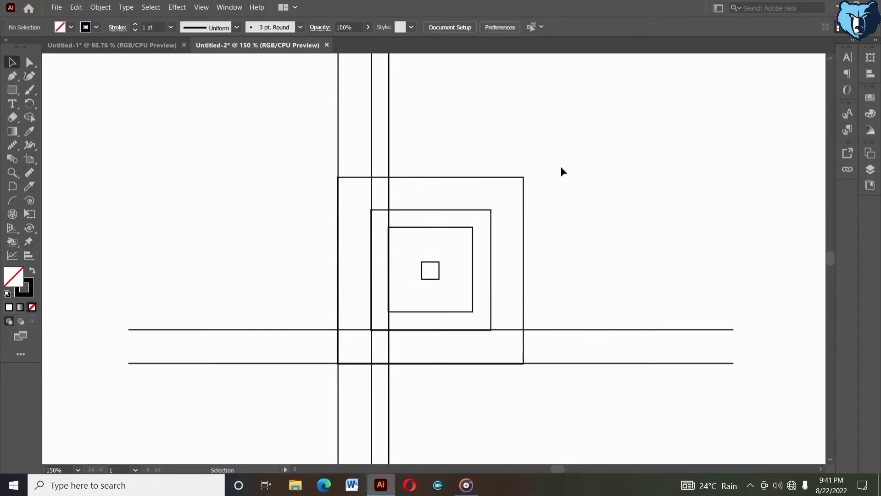
Step: Round the corners of the two largest squares to the maximum so they become circles
drag(507, 134, 327, 318)
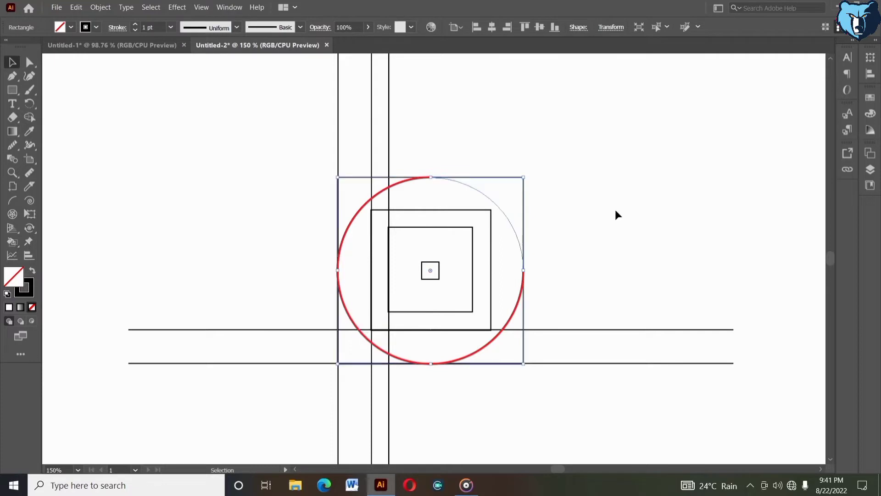
double_click(489, 212)
click(491, 212)
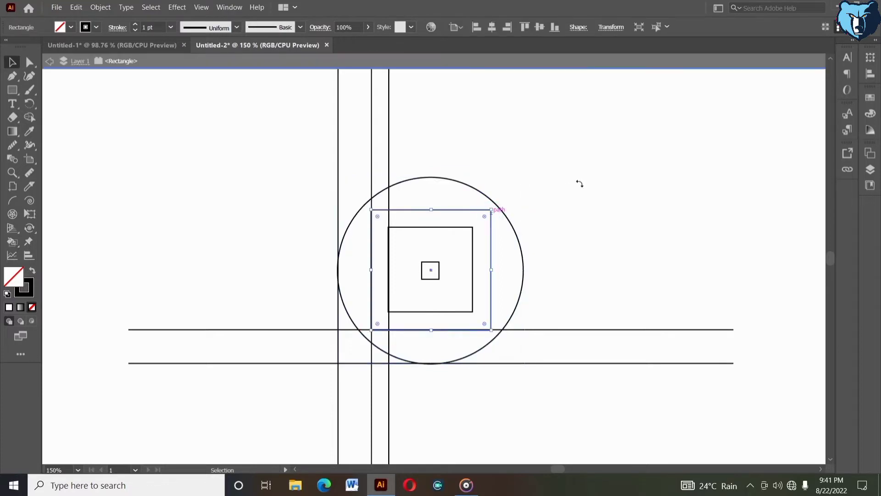
double_click(580, 183)
click(489, 212)
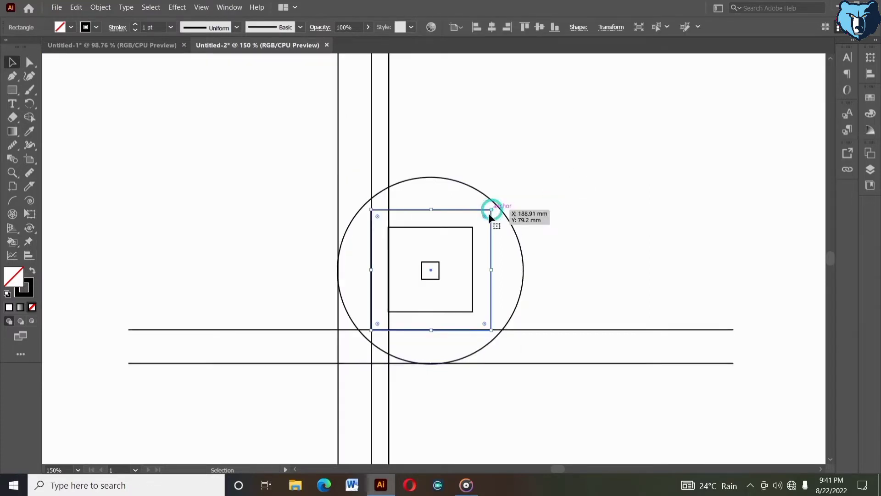
drag(485, 217, 225, 354)
click(657, 202)
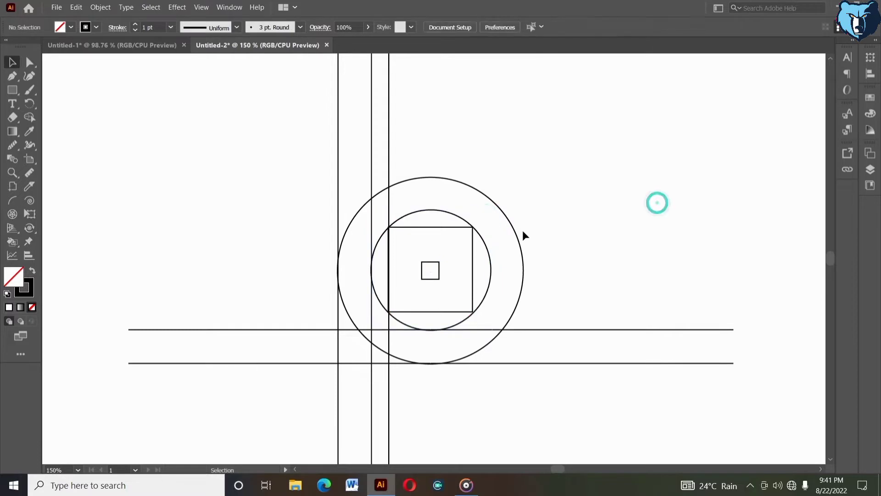
Step: Round the corners of the two inner squares to the maximum, giving the smallest a 2.822 mm corner radius
click(469, 234)
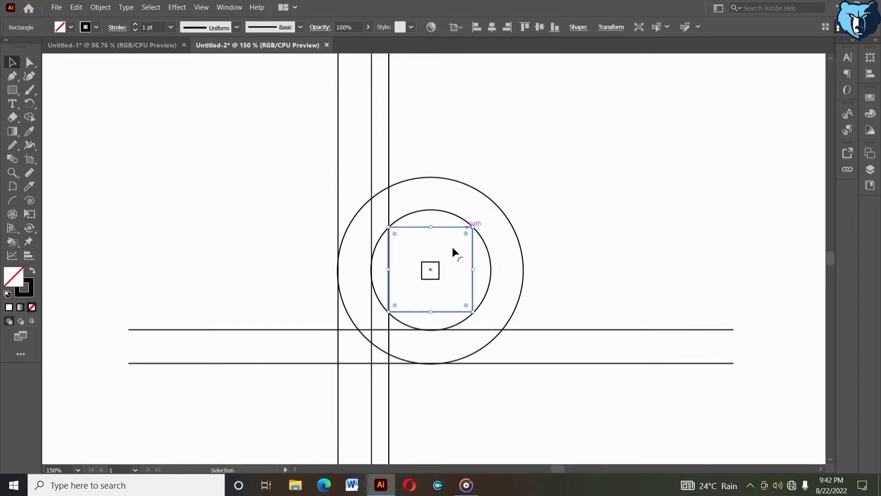
drag(454, 250, 293, 340)
click(681, 177)
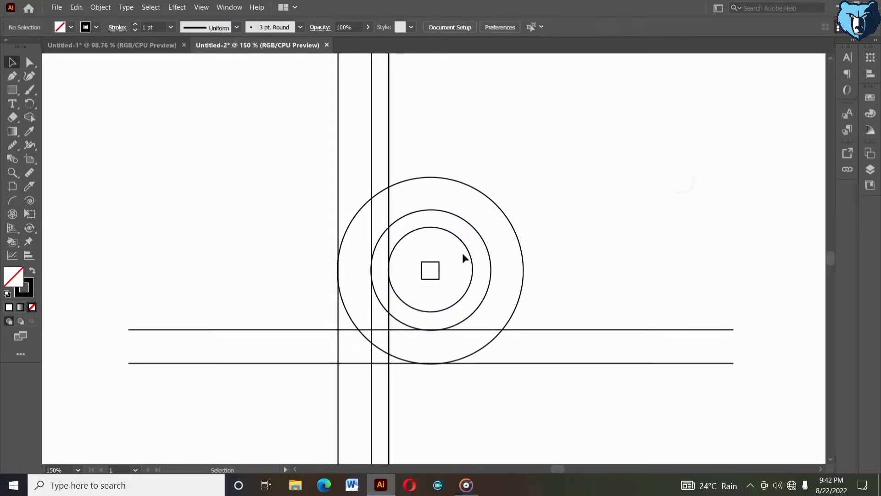
click(436, 265)
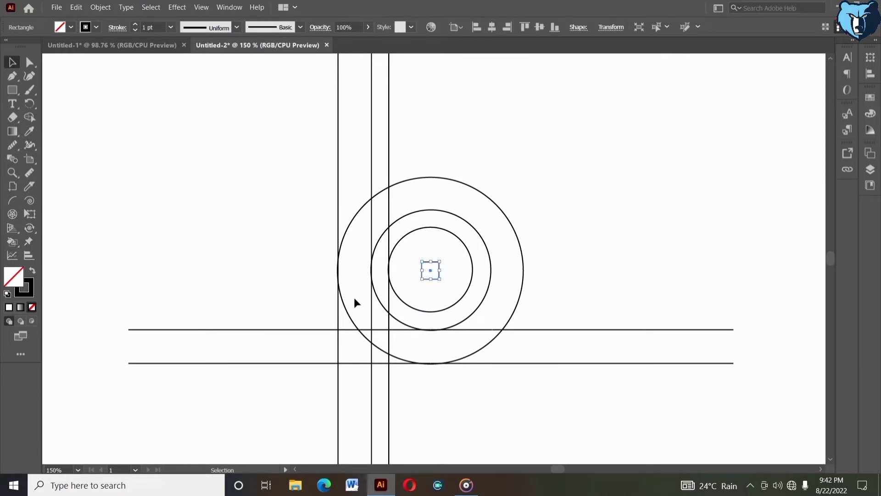
click(29, 64)
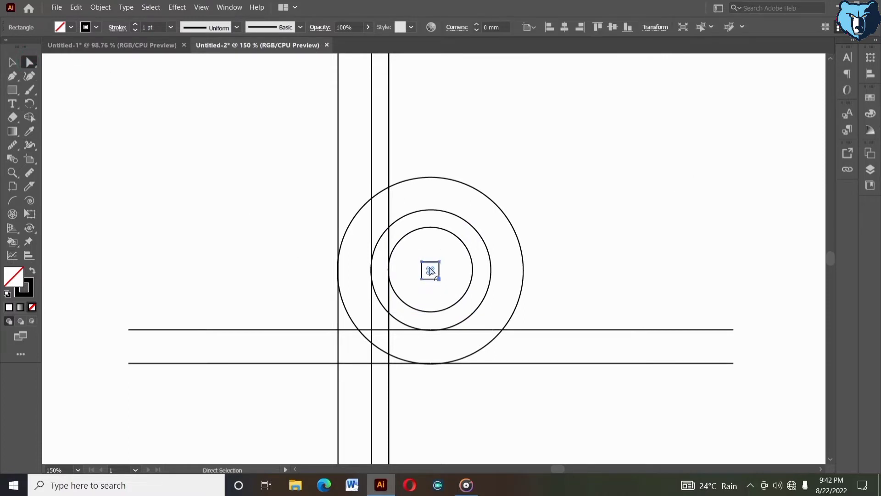
drag(430, 270, 514, 335)
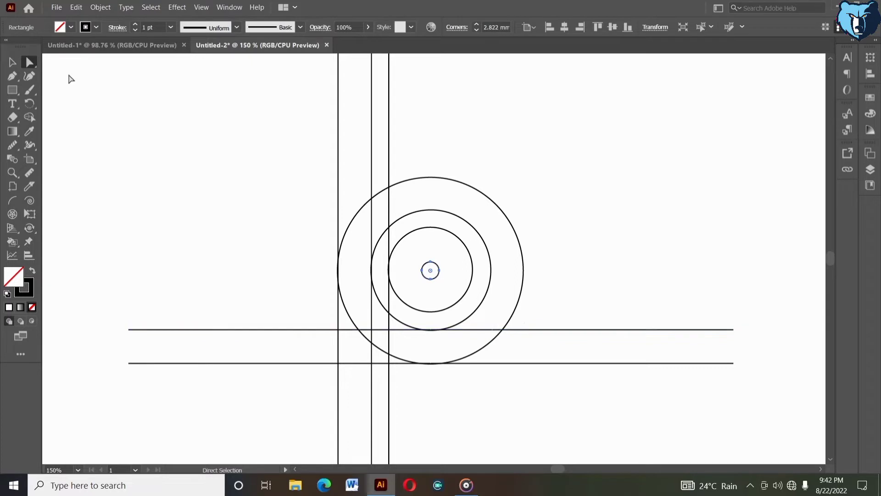
click(11, 62)
click(194, 149)
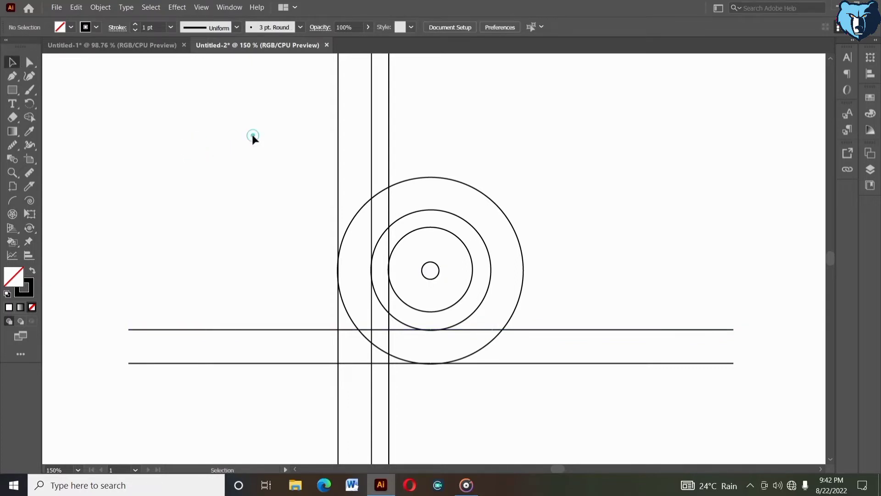
Step: Select only the four circles and align their horizontal centres to the outermost circle as key object
drag(252, 134, 533, 264)
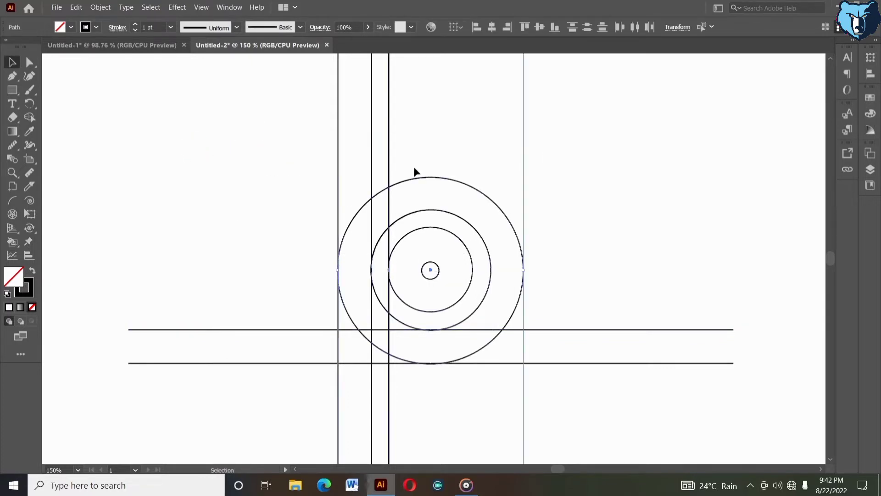
drag(314, 103, 452, 140)
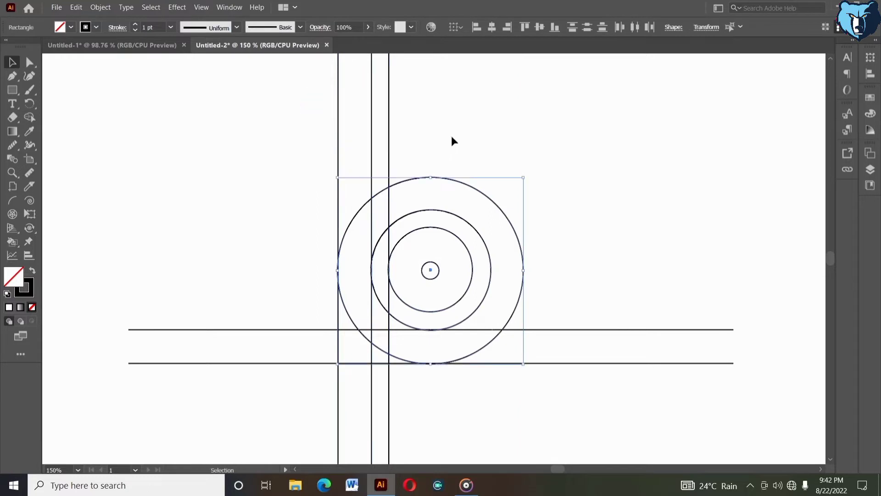
click(452, 179)
click(493, 30)
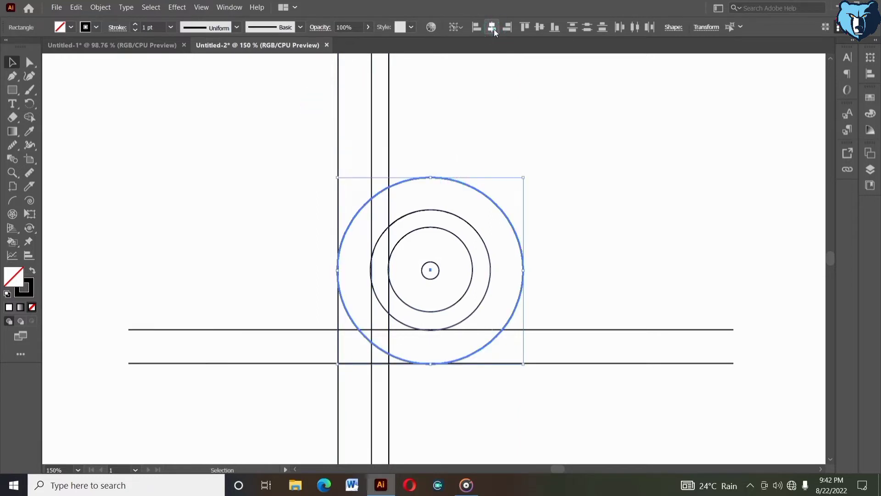
Step: Align the four circles' vertical centres to the outermost circle
click(538, 30)
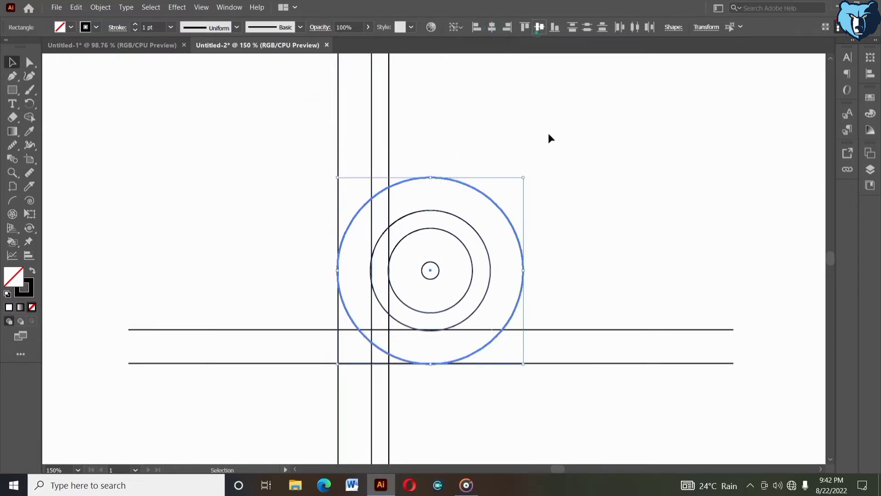
click(574, 196)
Step: Align the upper horizontal line to the bottom edge of the second-largest circle, using the circle as key object
drag(448, 331, 440, 337)
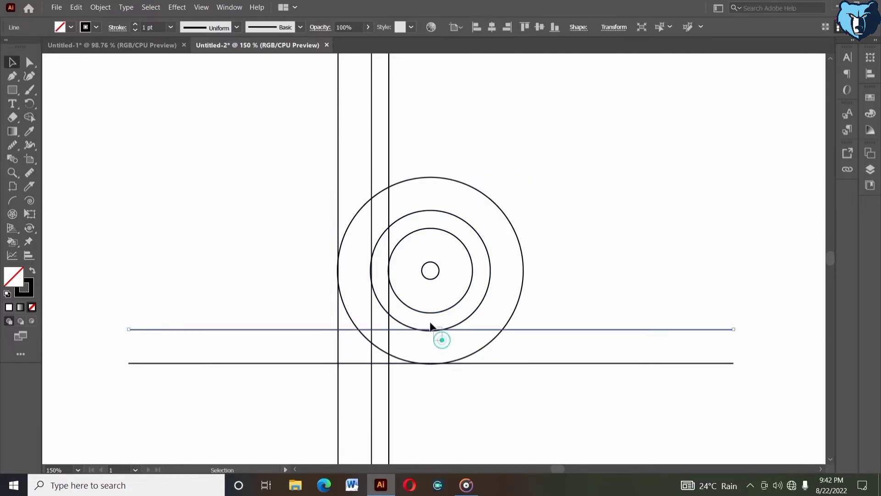
shift+click(455, 324)
click(455, 323)
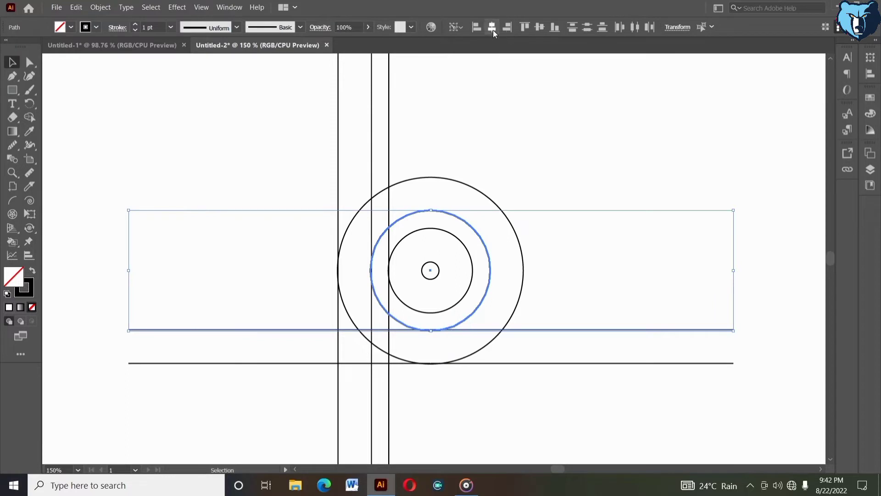
click(555, 29)
click(575, 132)
Step: Align the lower horizontal line to the bottom edge of the outermost circle, using the circle as key object
drag(484, 386, 442, 357)
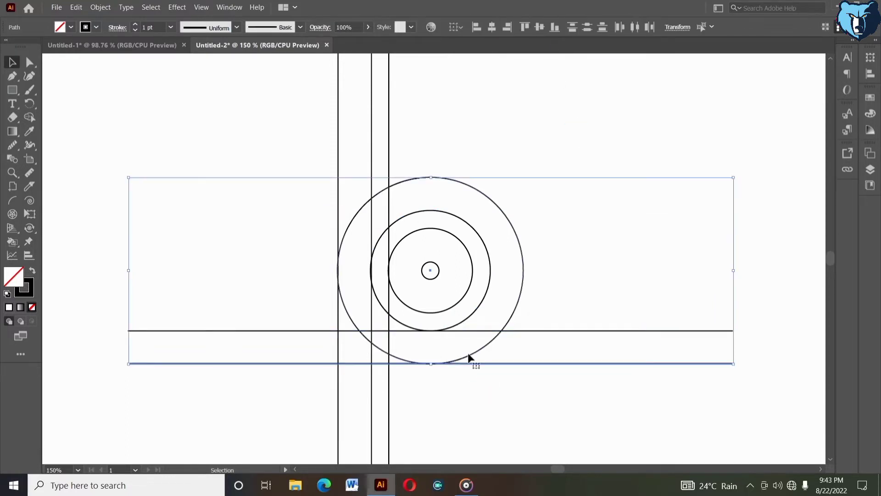
click(469, 354)
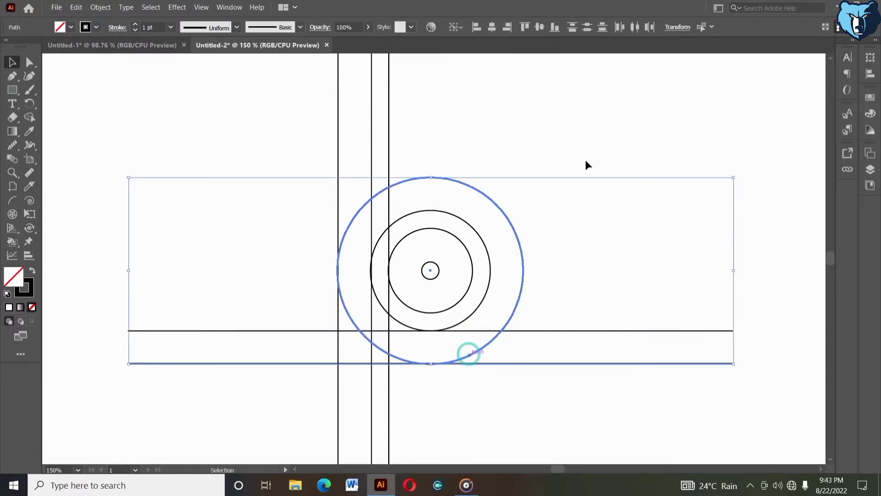
click(553, 27)
click(537, 107)
Step: Align the leftmost vertical line to the left edge of the outermost circle, using the circle as key object
drag(294, 174, 345, 272)
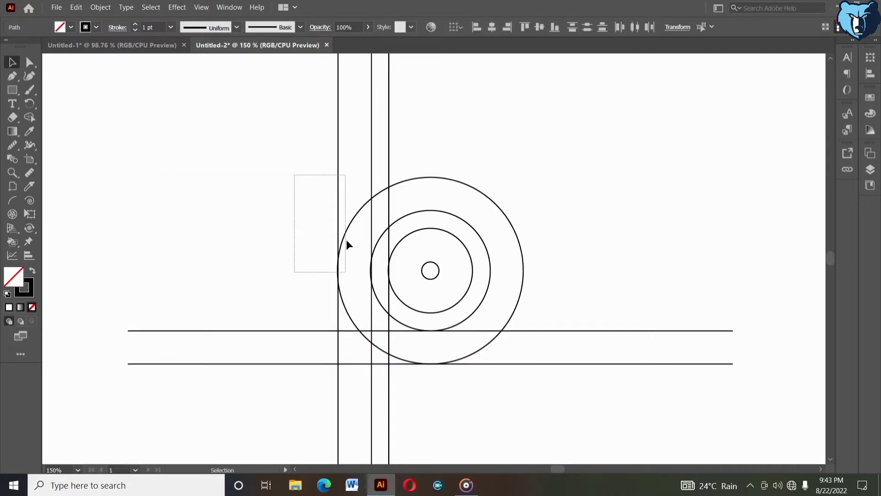
click(346, 228)
click(476, 27)
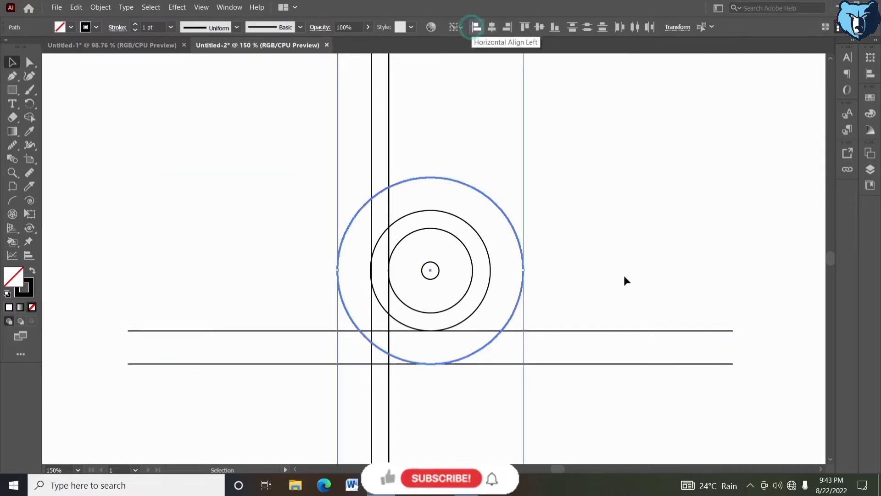
click(636, 287)
Step: Align the middle and right vertical lines to the left edges of the second- and third-largest circles respectively, using each circle as key object
drag(381, 277, 378, 253)
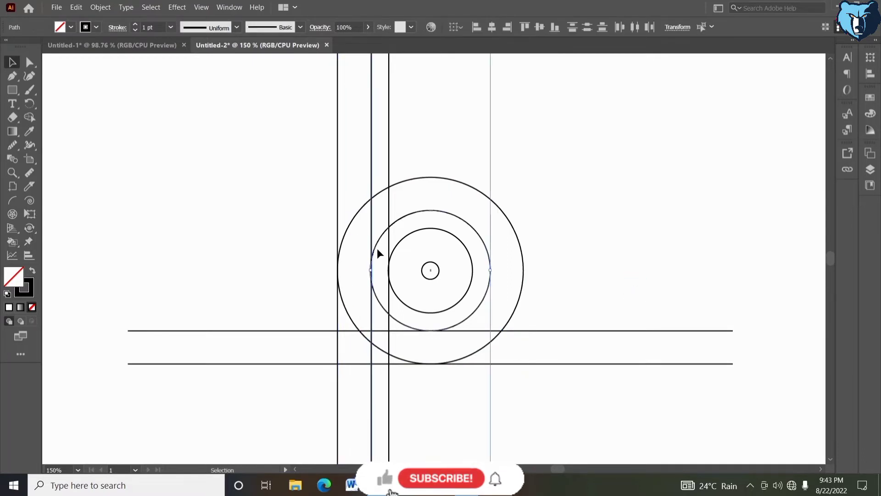
click(376, 249)
click(478, 27)
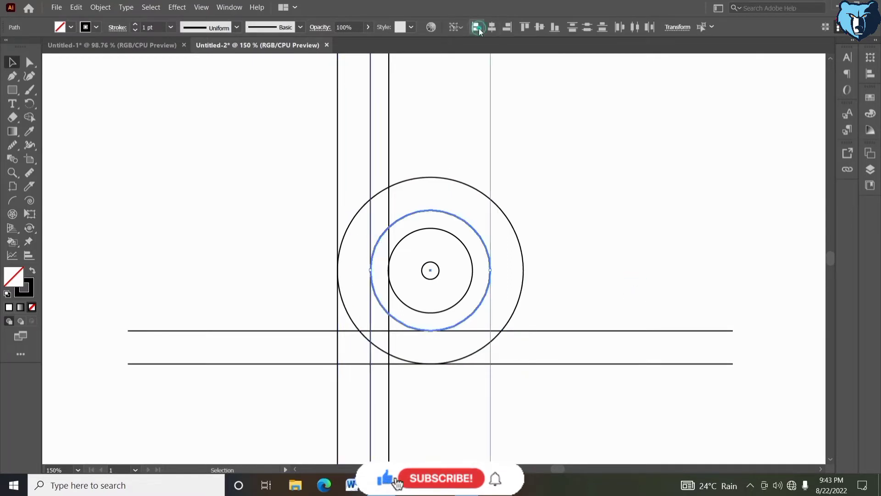
click(606, 239)
drag(385, 256, 406, 275)
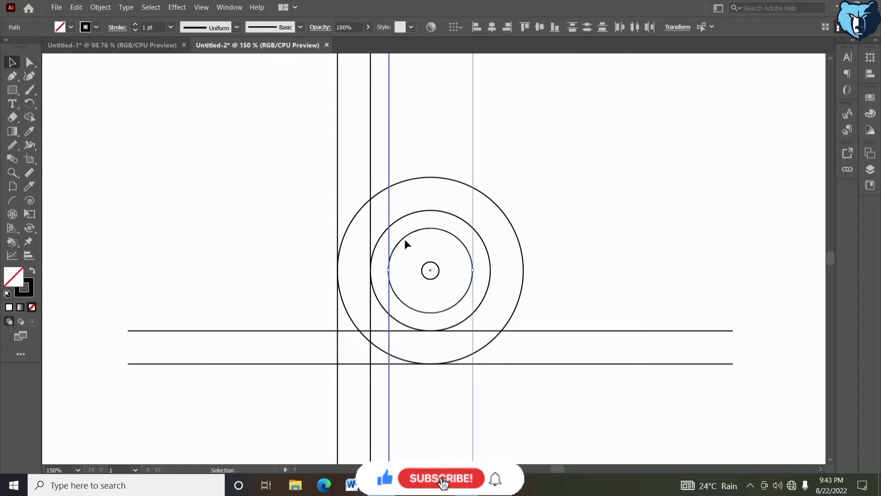
click(404, 238)
click(477, 27)
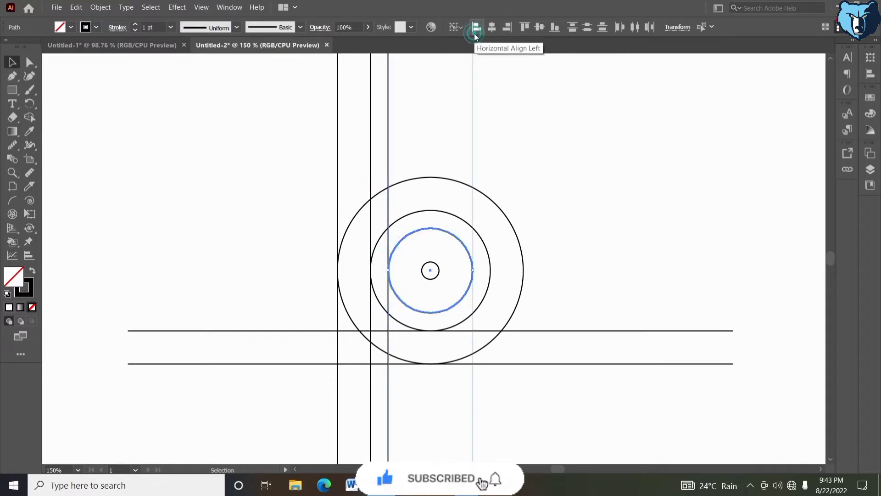
click(565, 188)
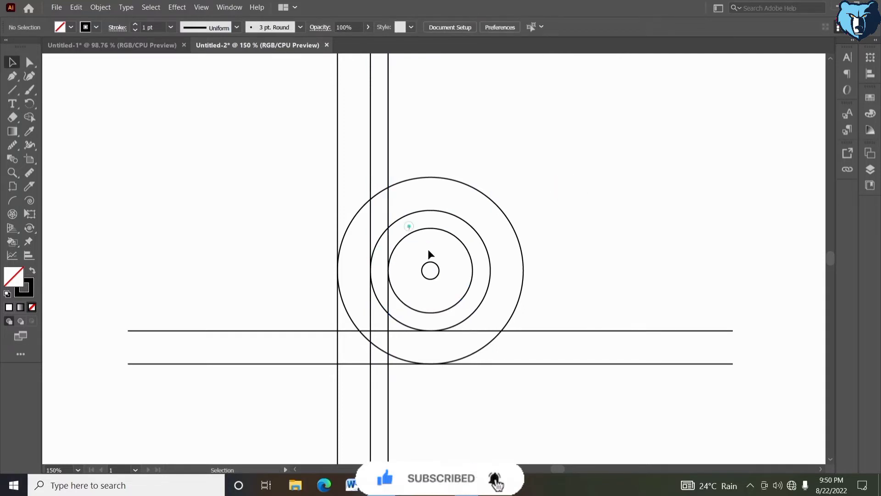
Step: Copy the two smallest circles and paste the copies in place
click(441, 273)
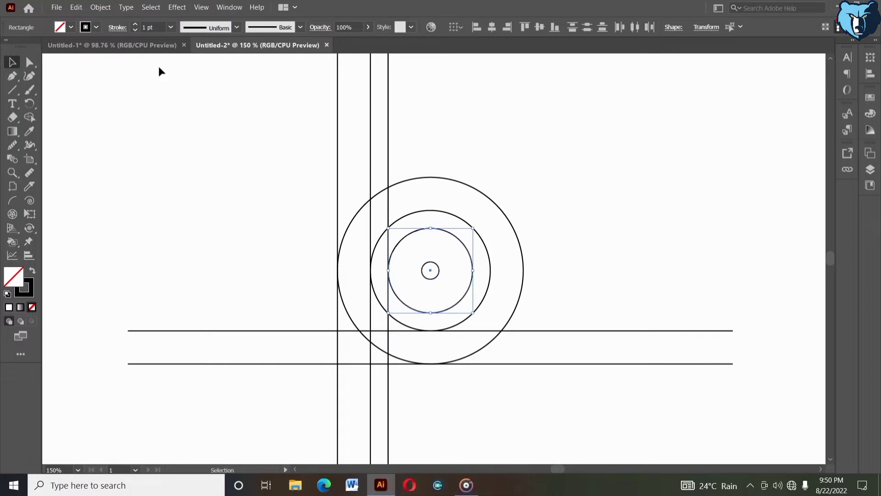
click(76, 7)
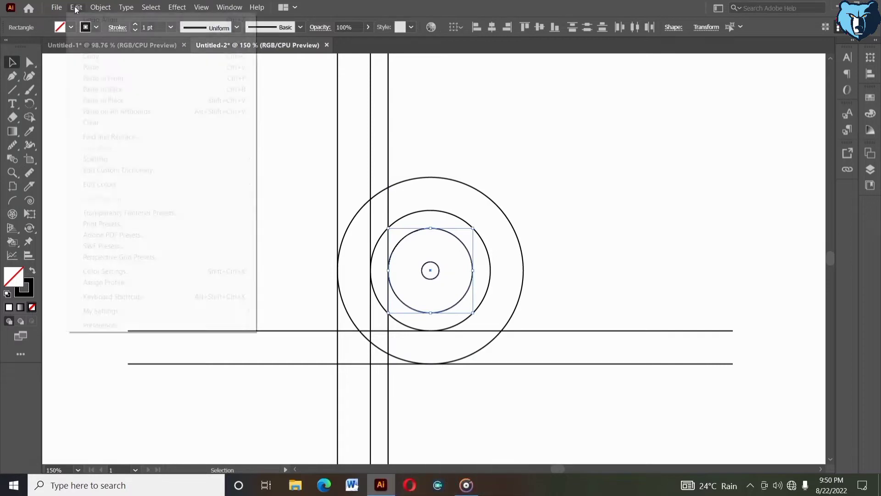
click(102, 100)
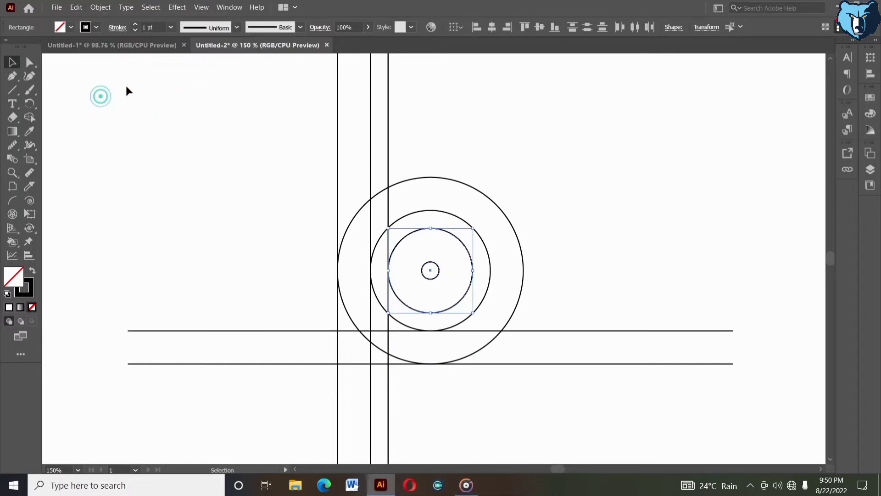
Step: Group one copy of the smallest circle with one copy of the third-largest circle
click(339, 155)
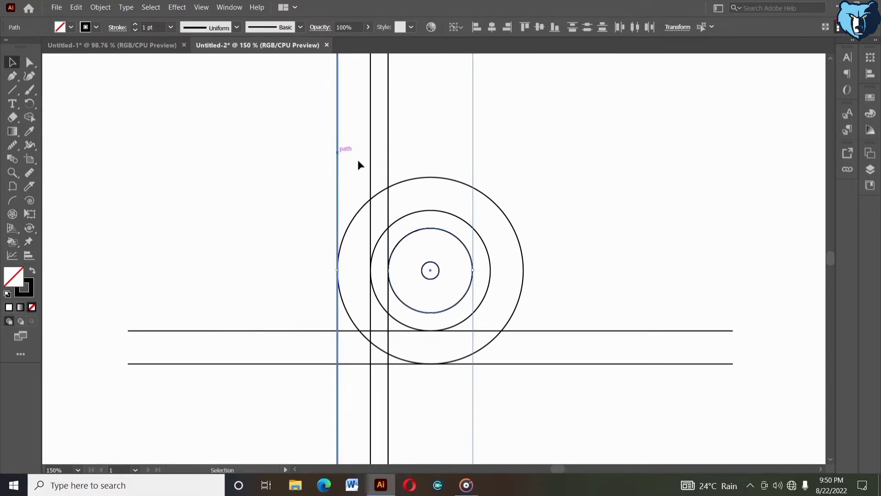
click(571, 213)
click(432, 271)
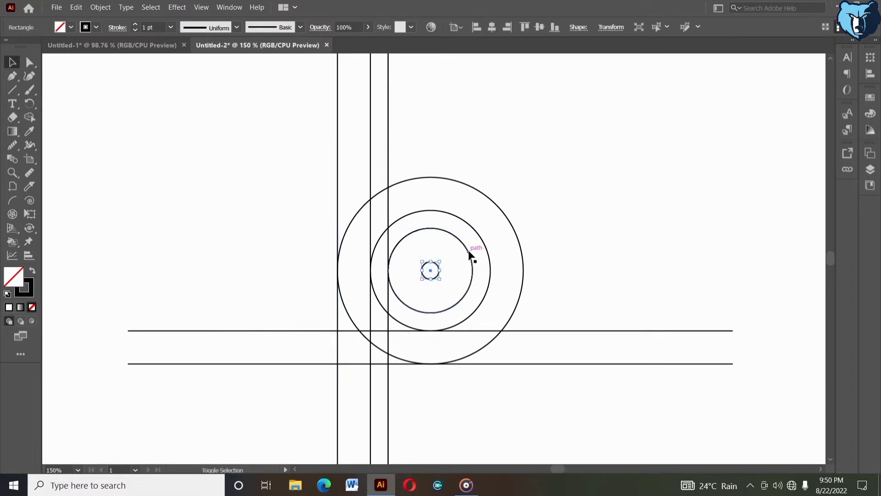
shift+click(471, 254)
right_click(471, 253)
click(486, 312)
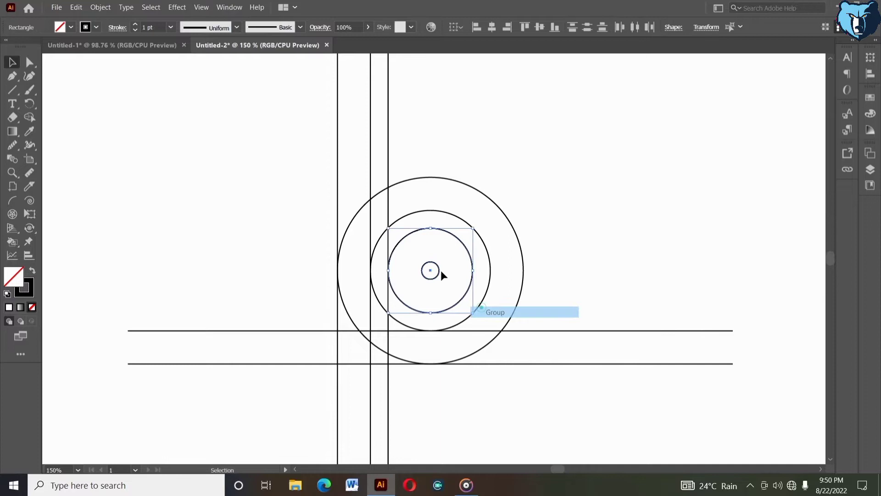
Step: Align the left edge of the grouped circles to the leftmost vertical line, using the line as key object
shift+click(336, 192)
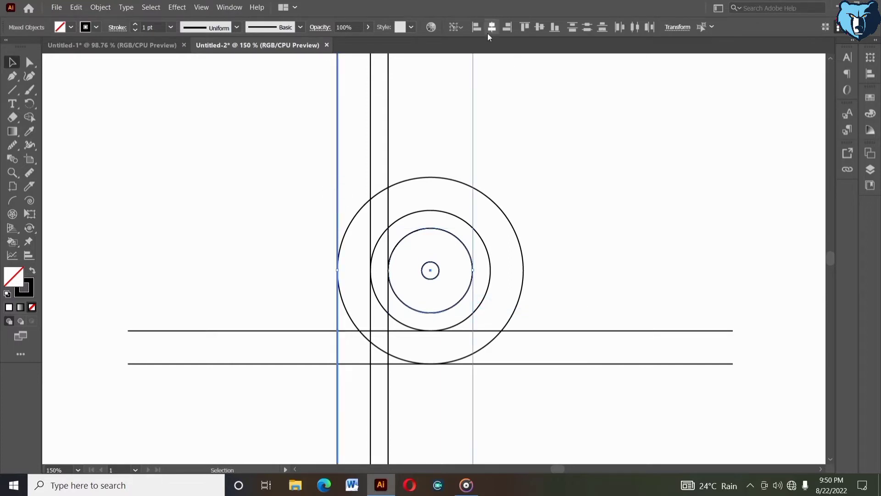
click(476, 31)
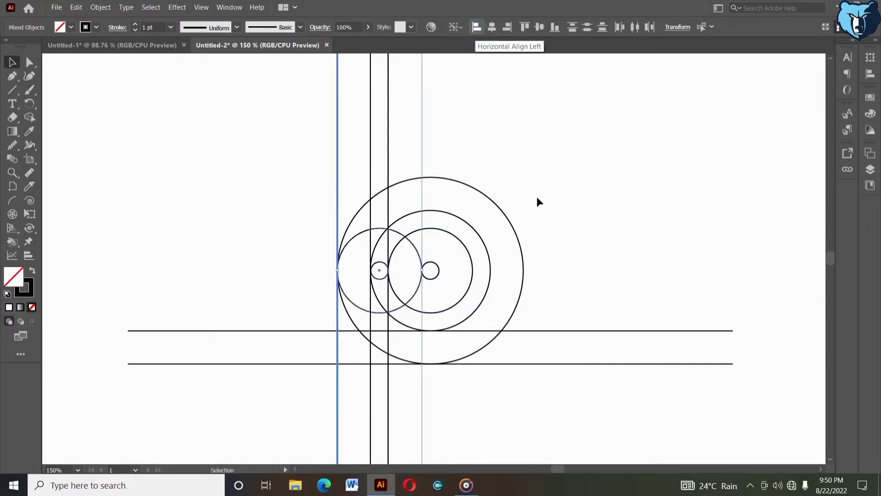
click(551, 221)
Step: Nudge the grouped circles upward until their top is level with the top of the second-largest concentric circle
click(404, 236)
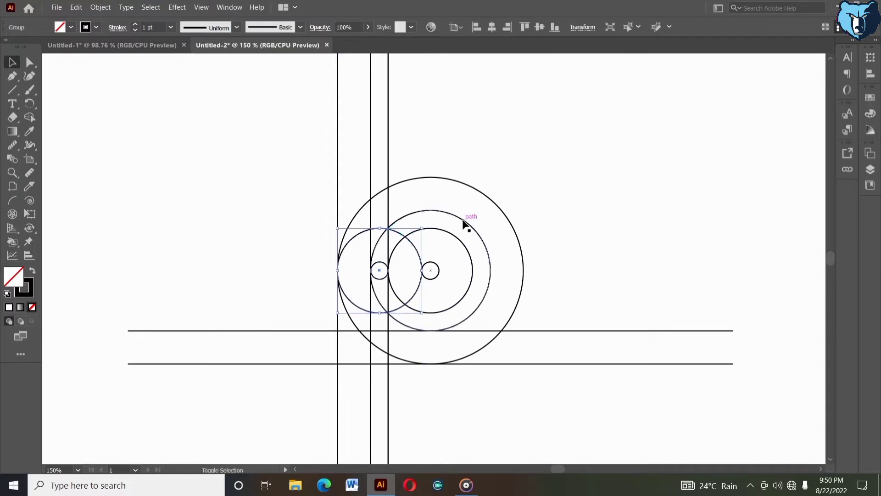
key(shift+Up)
key(shift+Up)
key(shift+Up)
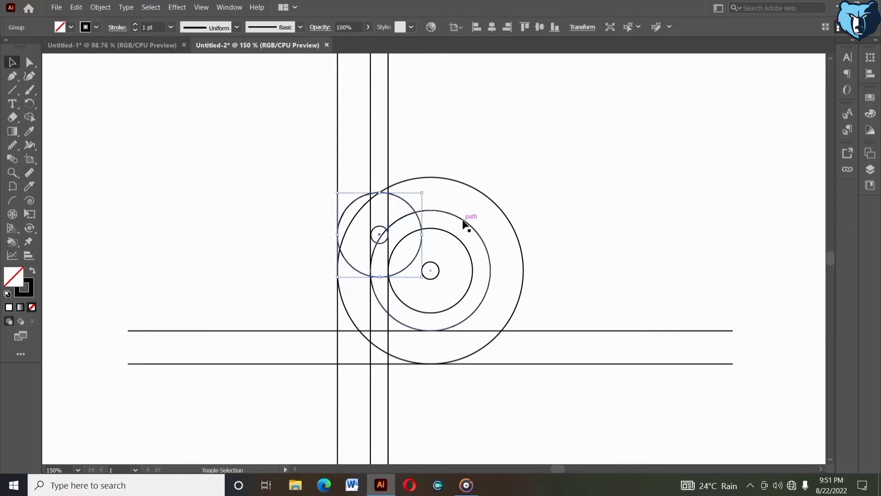
key(shift+Down)
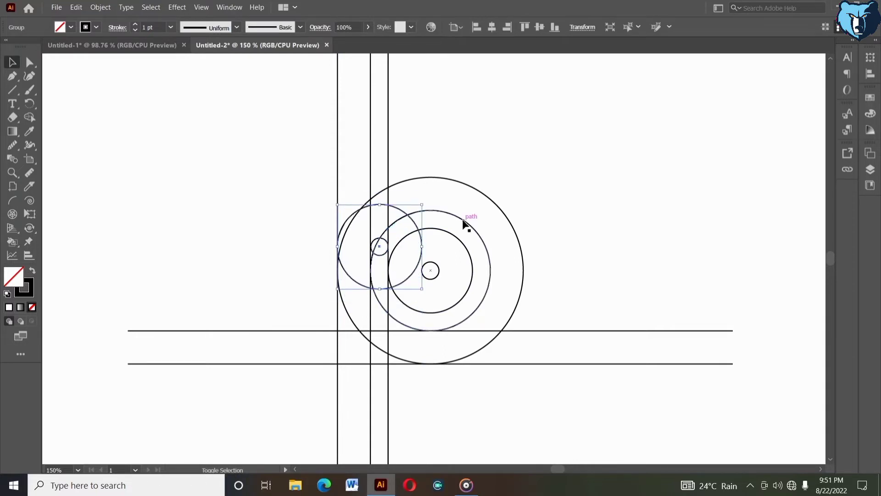
key(Down)
key(Down)
key(Down)
key(Down)
key(Down)
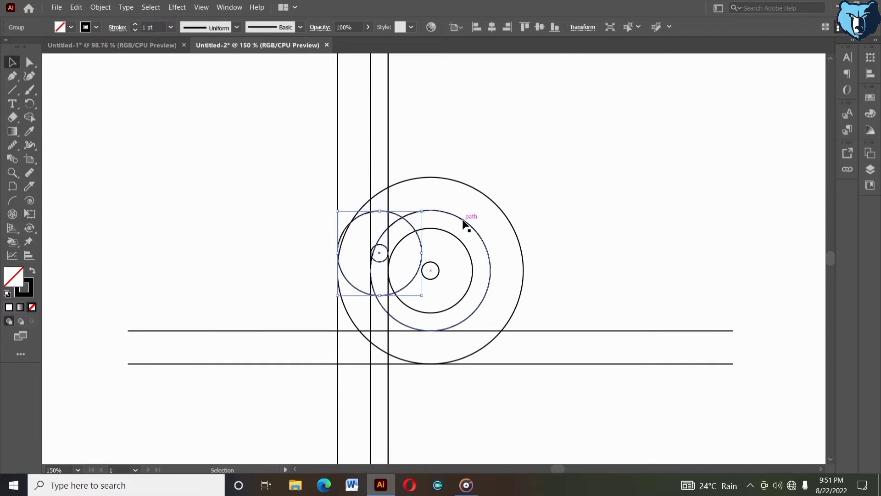
click(557, 238)
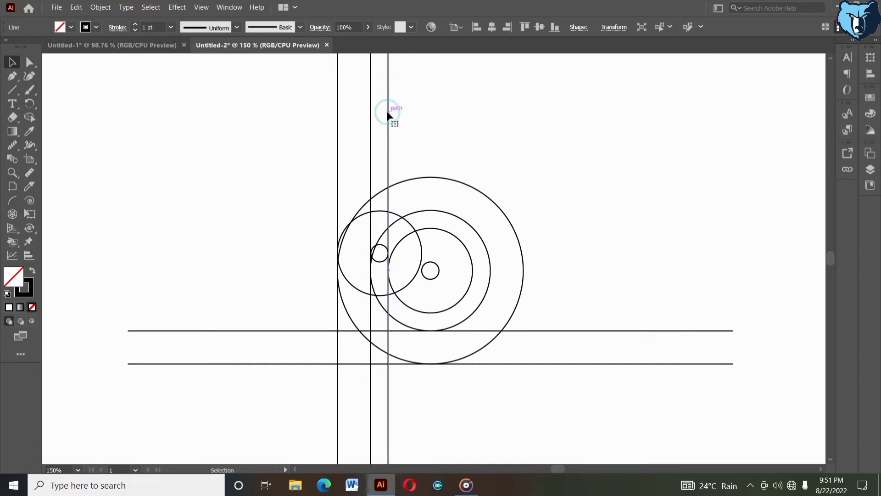
Step: Select the three vertical lines and group them
drag(307, 92, 420, 122)
right_click(419, 120)
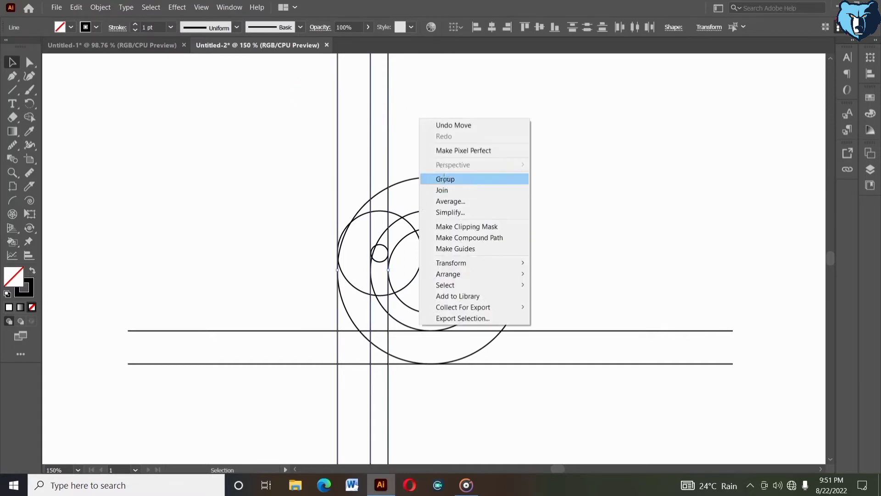
click(443, 179)
Step: Rotate the group of vertical lines by -21°
right_click(445, 183)
mouse_move(458, 211)
click(544, 232)
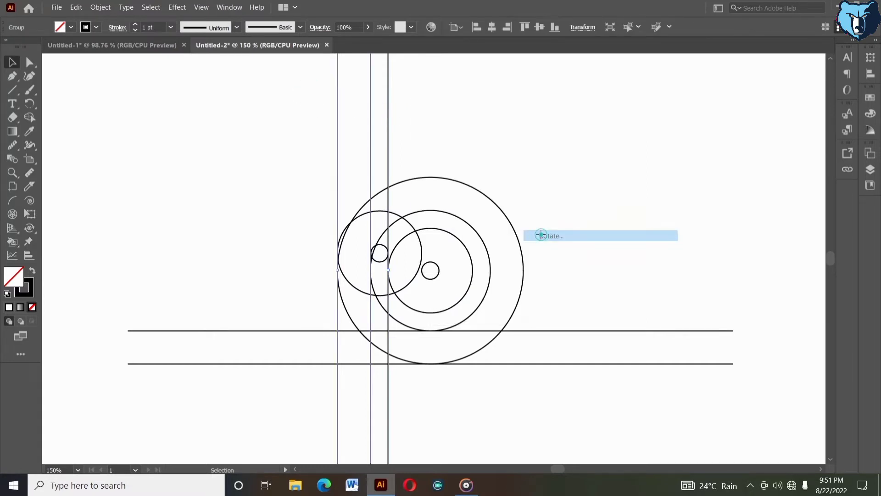
key(shift+Up)
key(shift+Down)
key(shift+Down)
key(shift+Down)
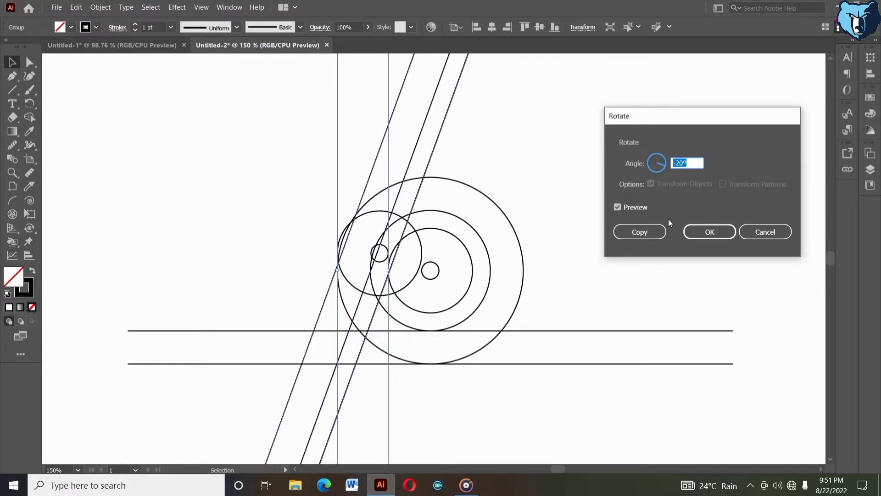
key(Down)
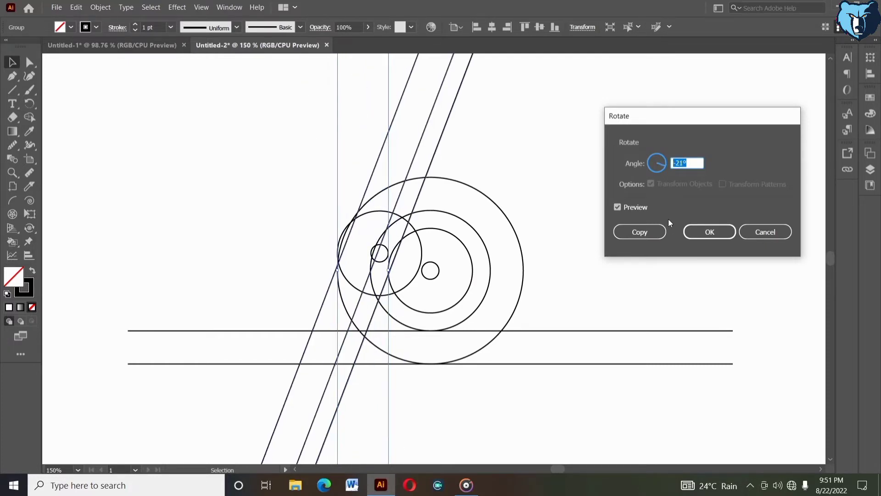
click(715, 232)
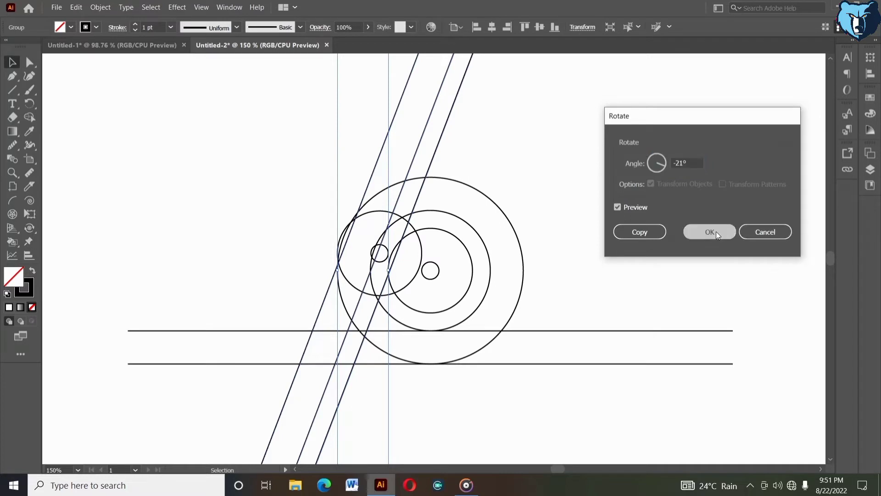
click(590, 204)
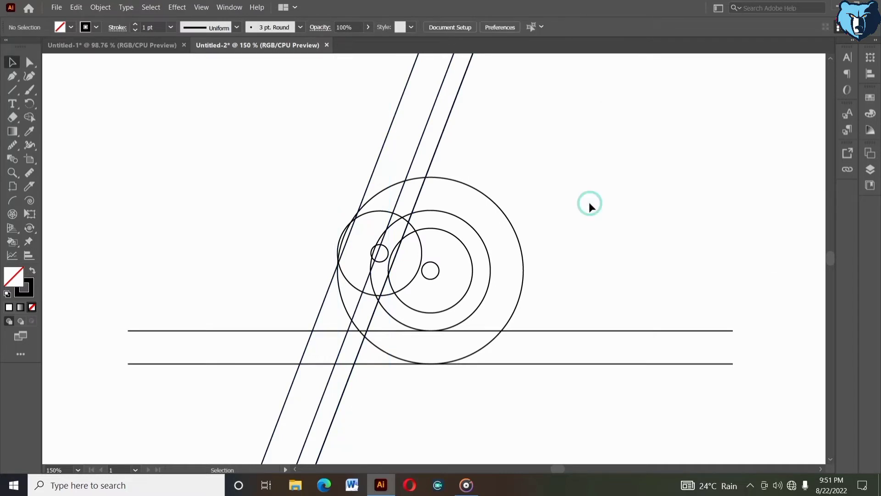
Step: Nudge the slanted line group right until its rightmost line touches the right side of the smallest concentric circle
click(446, 128)
key(Right)
key(Right)
key(Right)
key(Right)
key(Right)
key(Right)
key(Right)
key(Right)
key(Right)
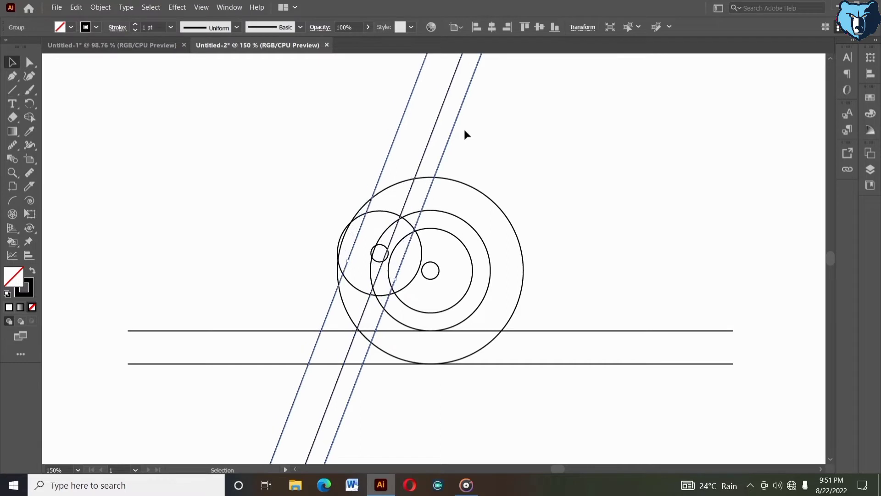
key(Right)
key(Right)
key(Right)
key(Right)
key(Right)
key(Right)
key(Right)
key(Right)
key(Right)
key(Right)
key(Right)
key(Right)
key(Right)
key(Right)
key(Right)
key(Right)
key(Right)
key(Right)
key(Right)
key(Right)
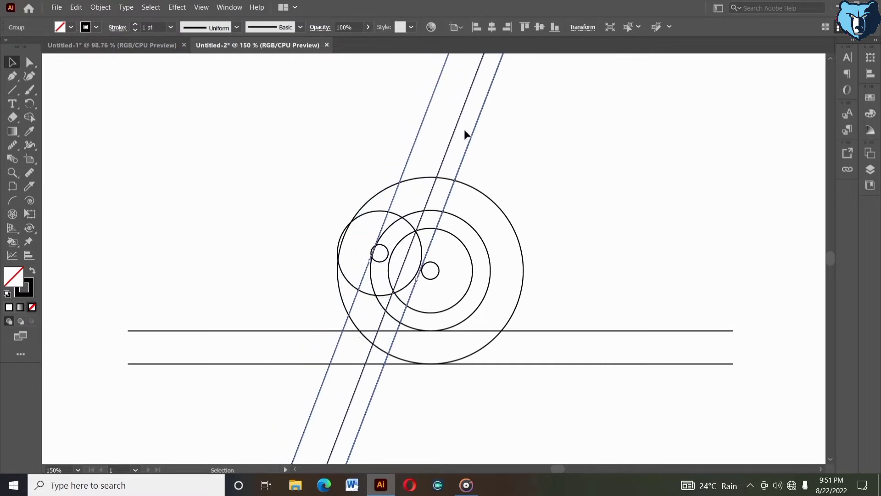
key(Right)
key(Right)
key(Right)
key(Right)
key(Right)
key(Right)
key(Right)
key(Right)
key(Right)
key(Right)
key(Right)
key(Right)
key(Right)
key(Right)
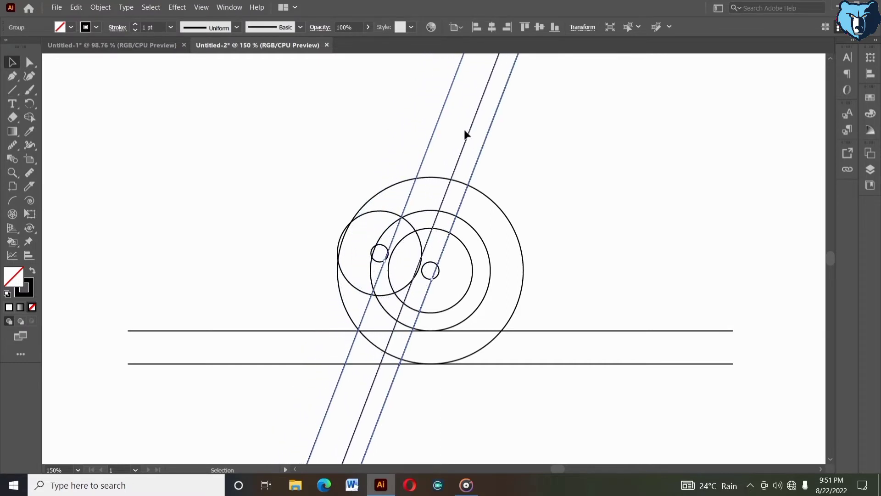
key(Right)
key(Right)
key(Right)
key(Right)
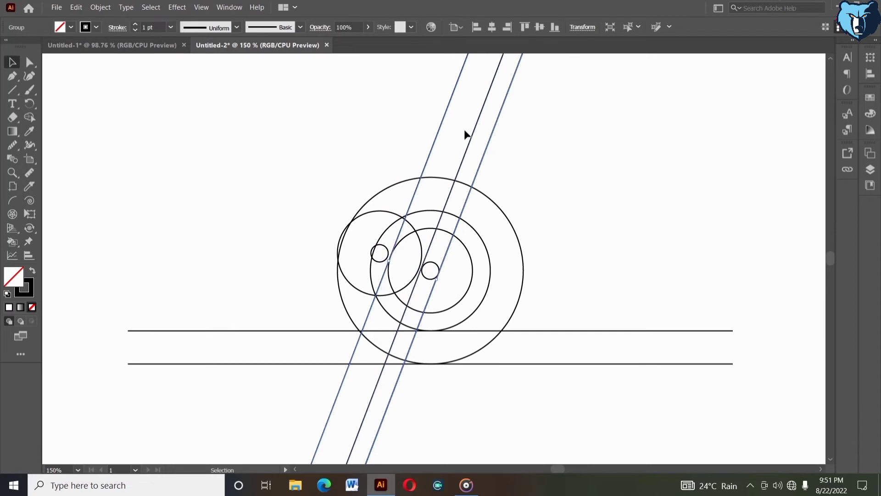
Step: Fine-tune the slanted line group's horizontal position until its two right-hand lines fit snugly against both sides of the smallest concentric circle
key(Right)
key(Right)
key(Right)
key(Right)
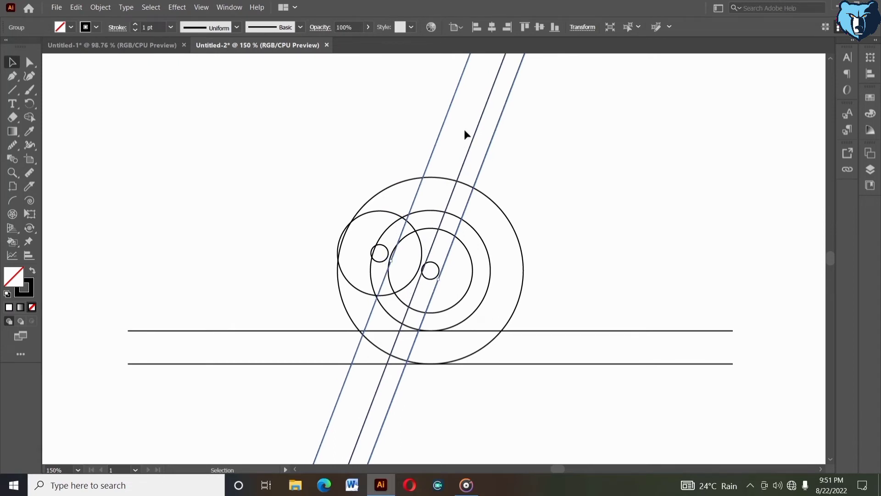
key(Right)
key(Right)
key(Right)
key(Right)
key(Right)
key(Right)
key(Right)
key(Right)
key(Left)
key(Left)
key(Left)
key(Left)
key(Left)
key(Left)
key(Left)
key(Left)
key(Left)
key(Left)
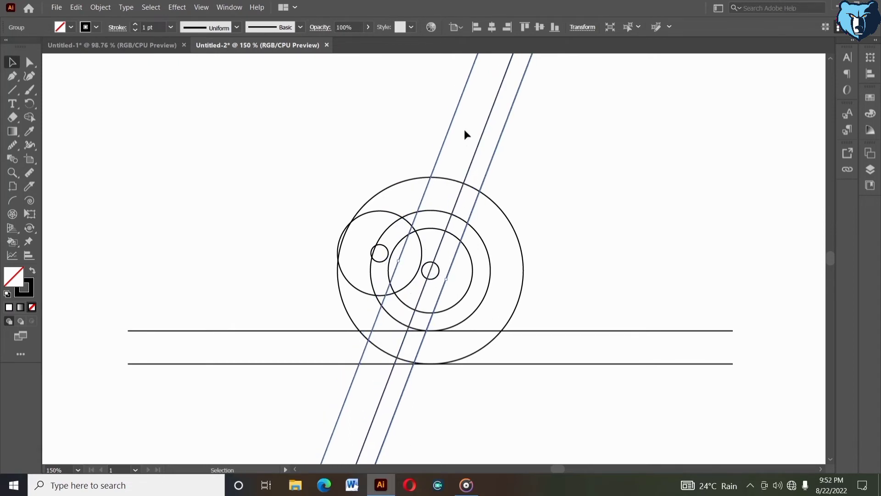
key(Left)
key(Left)
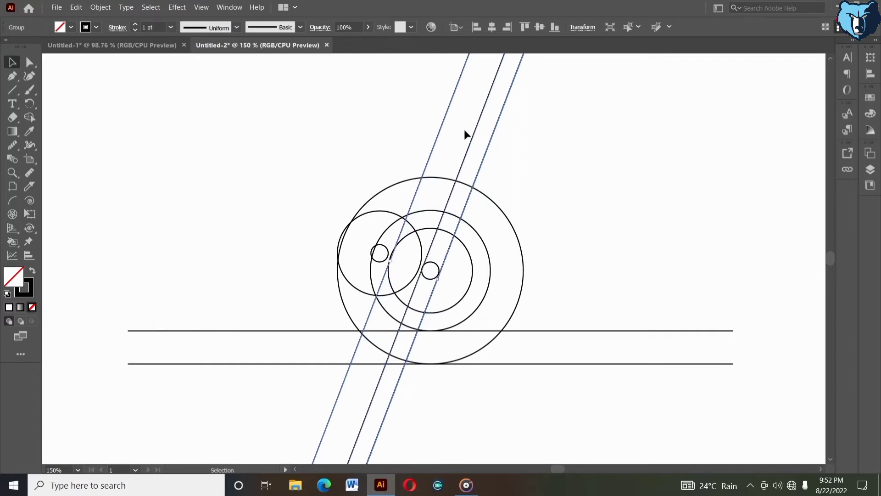
key(Left)
key(Left)
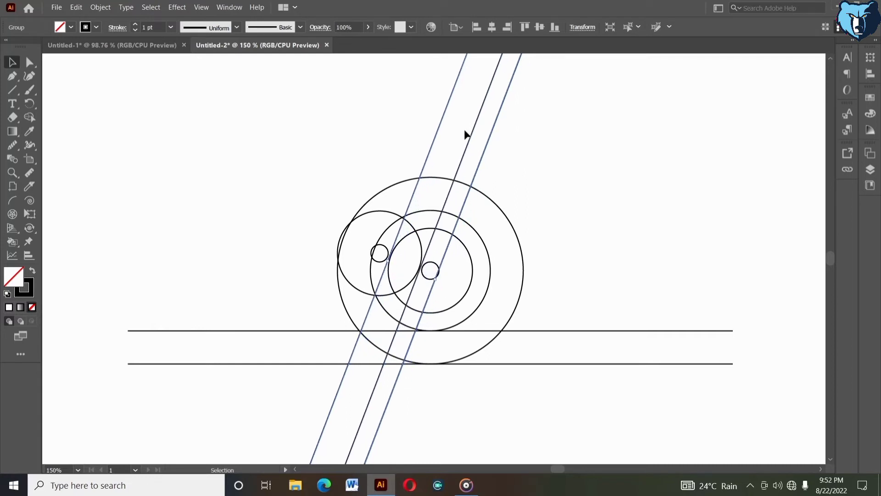
key(Left)
key(Left)
key(Left)
key(Left)
key(Left)
key(Left)
key(Left)
key(Left)
key(Left)
key(Left)
key(Left)
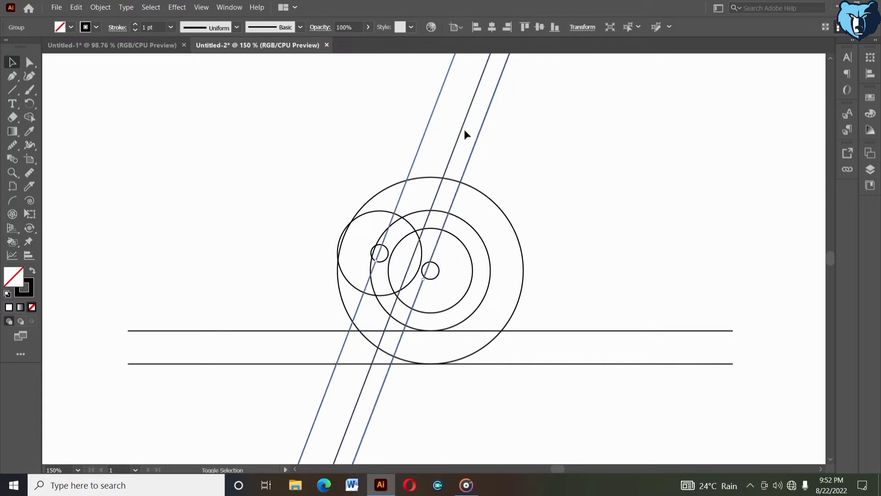
key(Right)
key(Right)
key(Right)
key(Right)
key(Right)
key(Right)
key(Right)
key(Right)
key(Right)
key(Right)
key(Right)
key(Right)
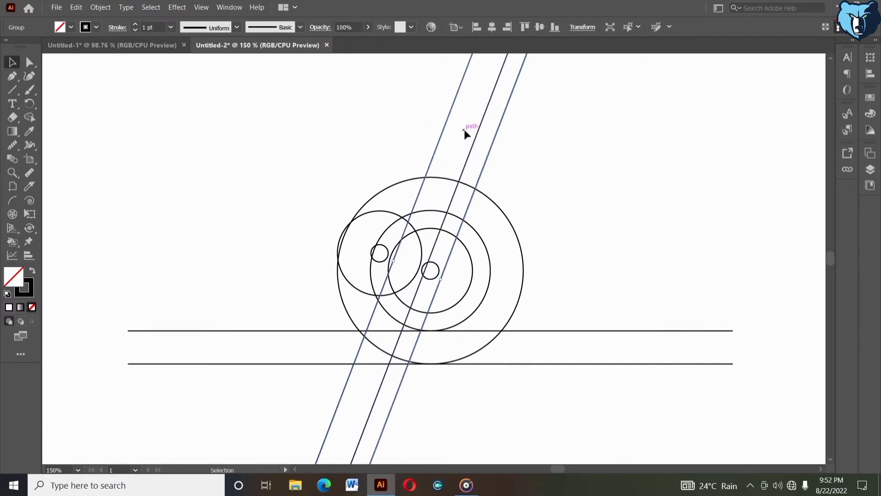
click(594, 219)
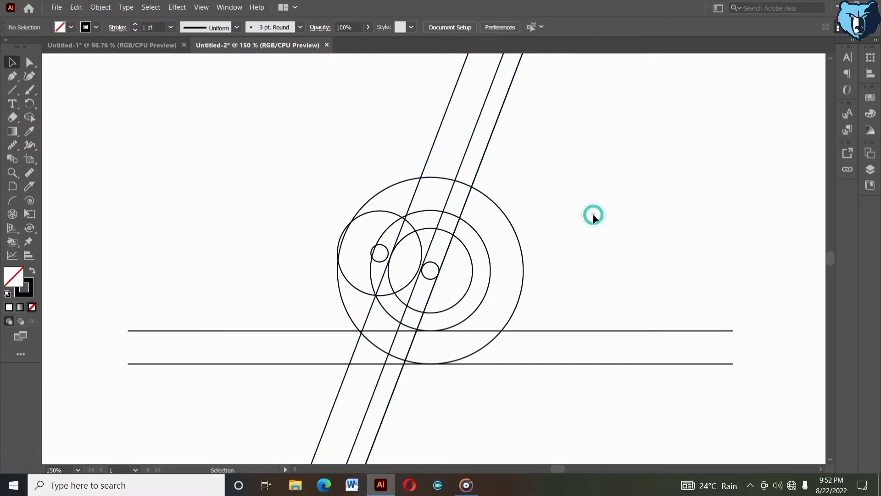
Step: Nudge the grouped pair of off-centre circles right until its small inner circle meets the leftmost slanted line
click(410, 226)
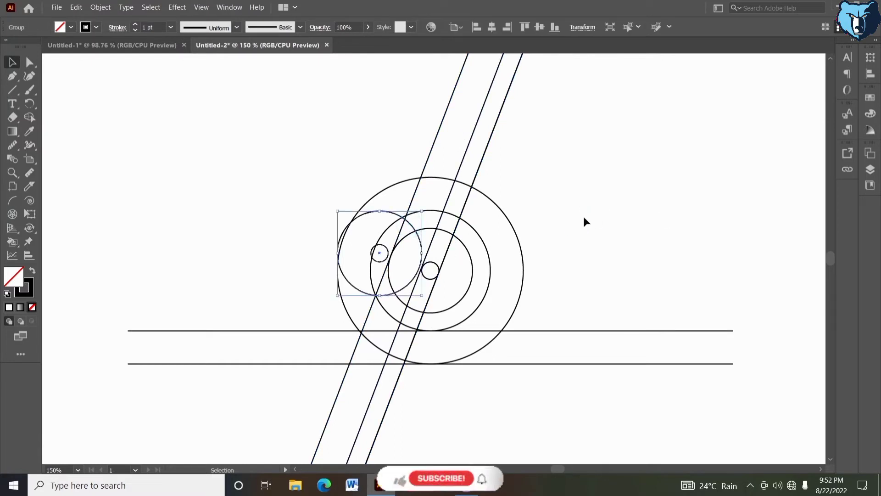
key(Right)
key(Right)
key(Right)
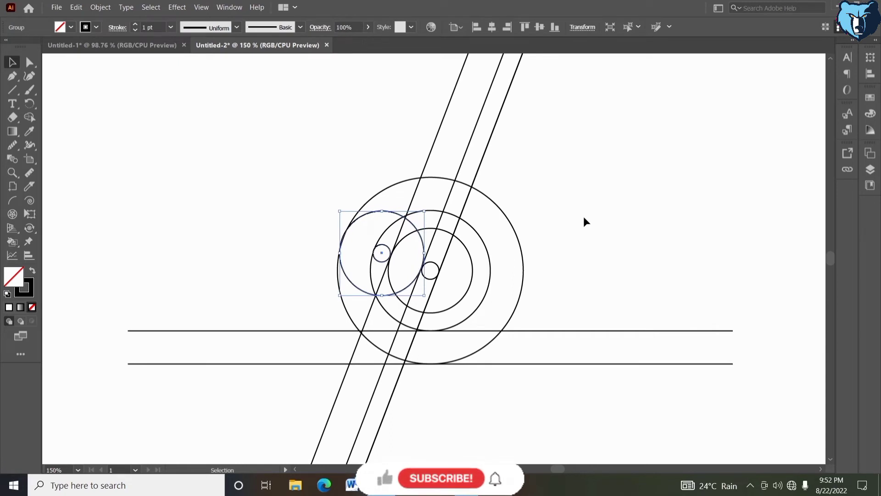
key(Right)
key(Right)
key(Right)
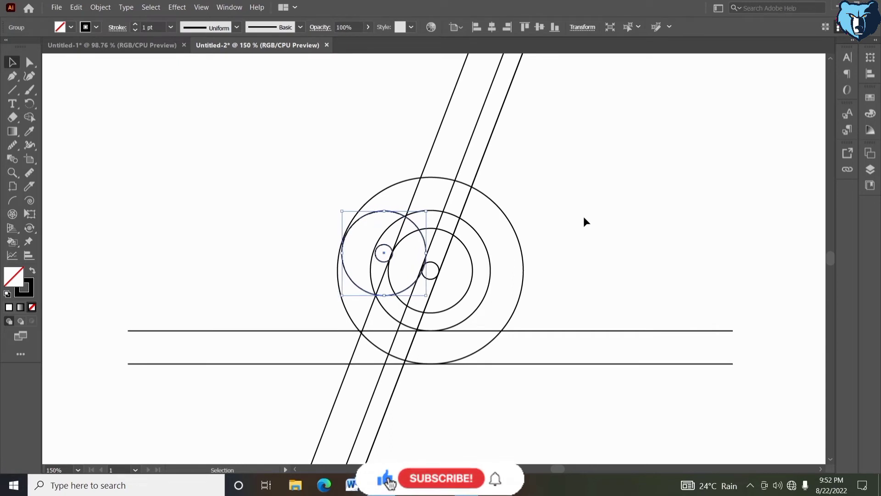
Step: Nudge the same circle group up until its outer circle touches the inside of the largest circle
key(Up)
key(Up)
key(Up)
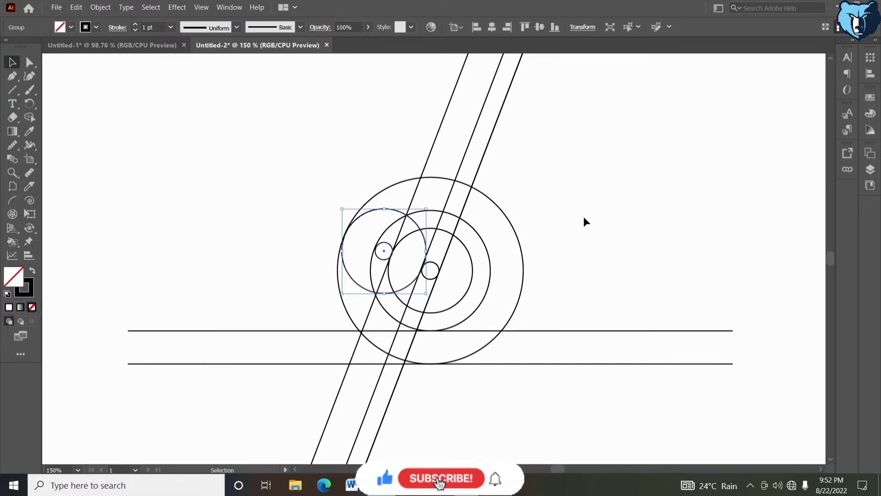
key(Up)
key(Up)
key(Up)
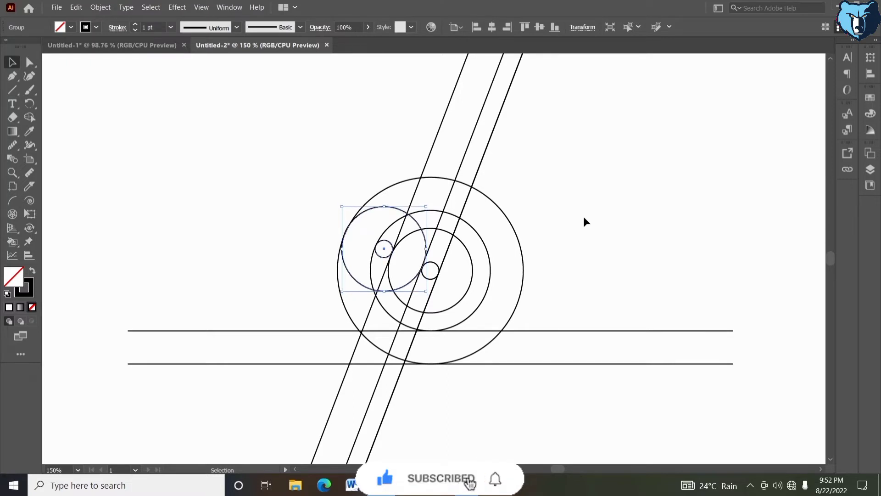
click(560, 205)
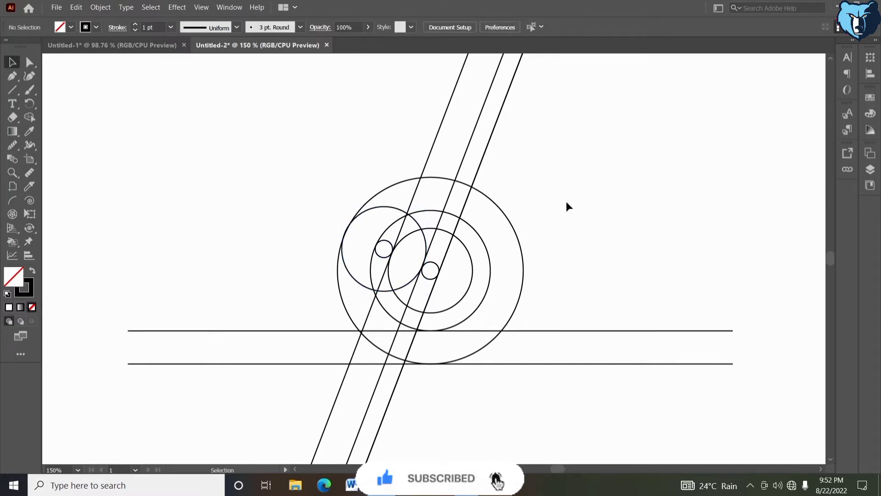
Step: Duplicate the two horizontal lines in place and rotate the copies 90° to vertical
drag(187, 270, 198, 381)
click(77, 8)
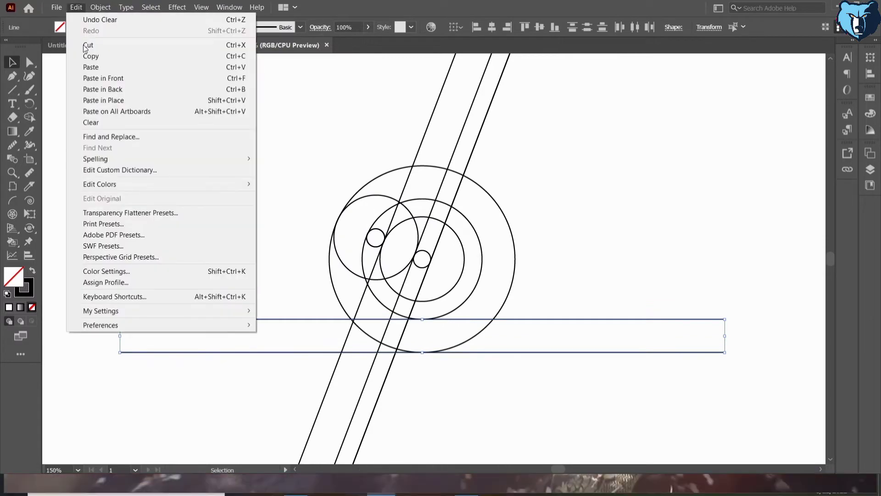
click(90, 55)
click(77, 7)
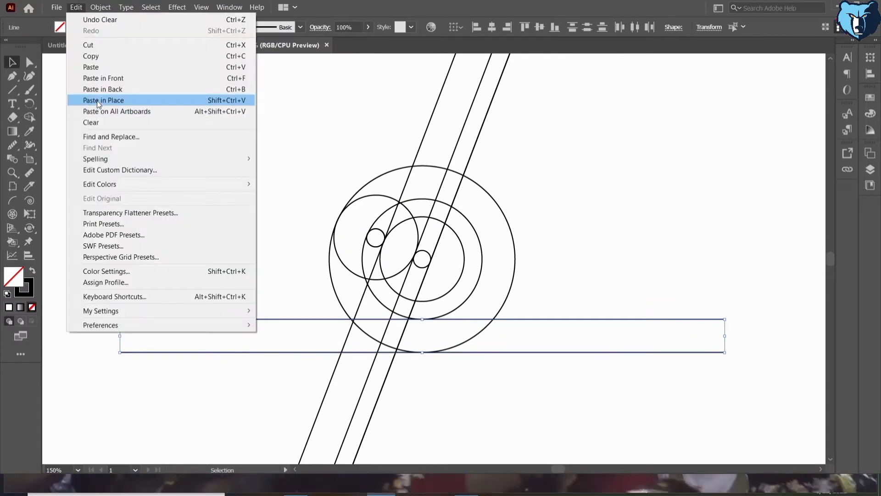
click(97, 104)
drag(699, 288, 439, 156)
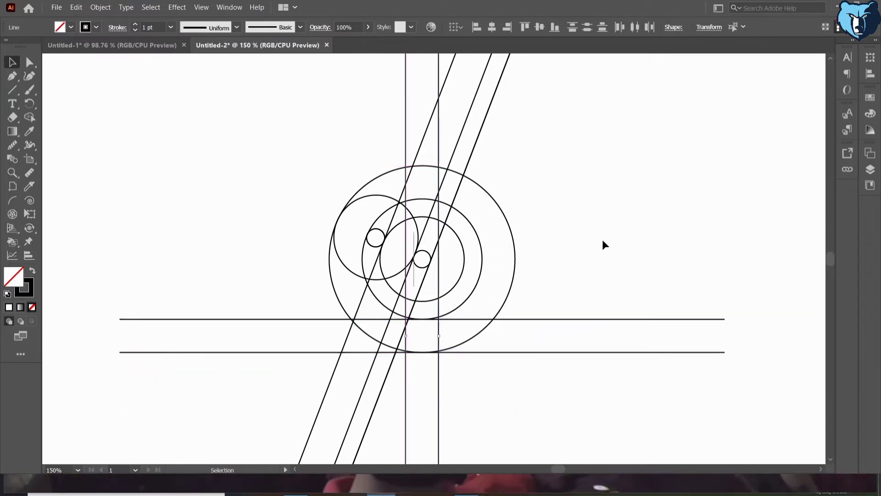
Step: Move the two vertical lines left until they stand well clear of all the circles
key(shift+Left)
key(shift+Left)
key(shift+Left)
key(shift+Left)
key(shift+Left)
key(shift+Left)
key(shift+Left)
key(shift+Left)
key(shift+Left)
key(shift+Left)
key(shift+Left)
key(shift+Left)
key(shift+Left)
key(shift+Left)
key(shift+Left)
key(shift+Left)
key(shift+Left)
key(shift+Left)
key(shift+Left)
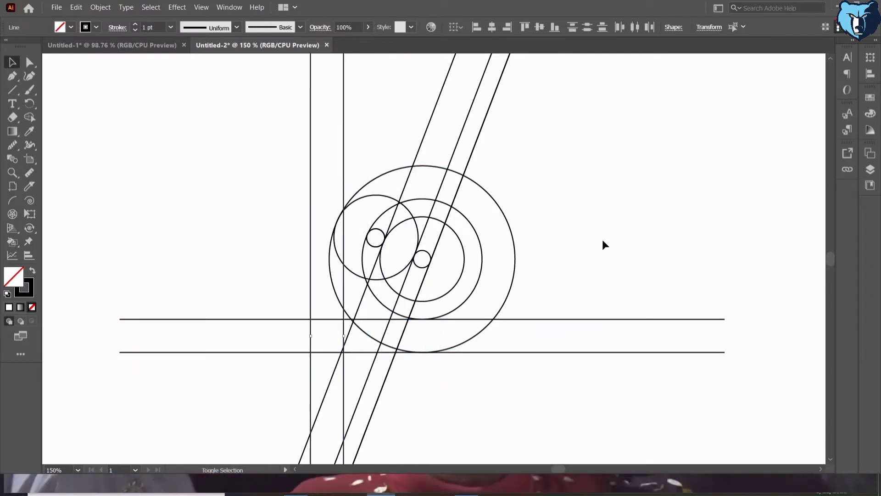
key(shift+Left)
key(shift+Left)
key(shift+Left)
key(shift+Left)
key(shift+Left)
click(602, 239)
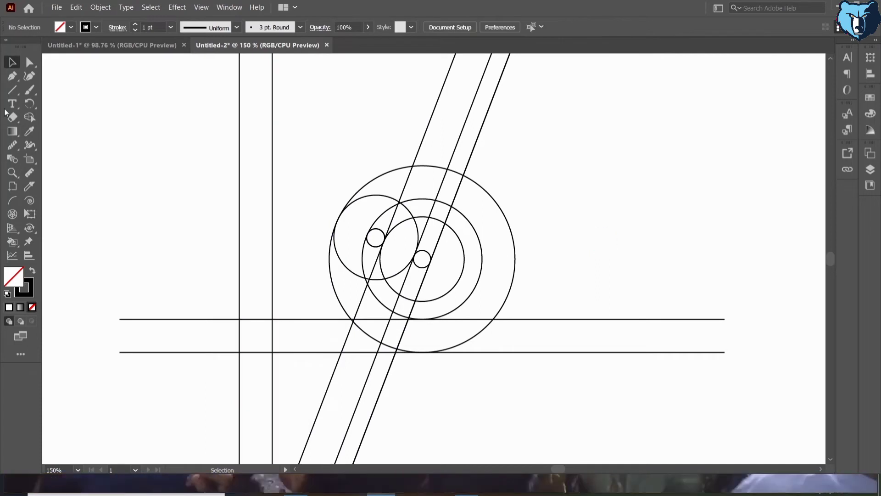
Step: Draw a square filling the cell where the two vertical lines cross the two horizontal lines
click(11, 92)
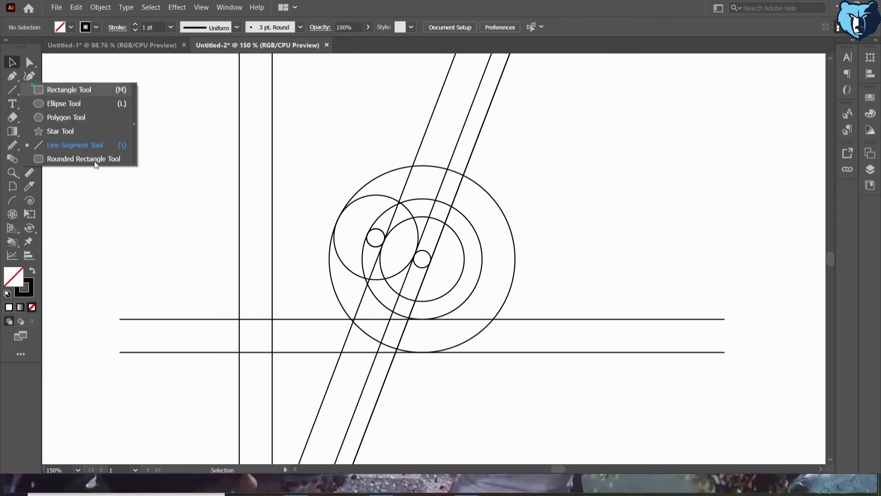
key(m)
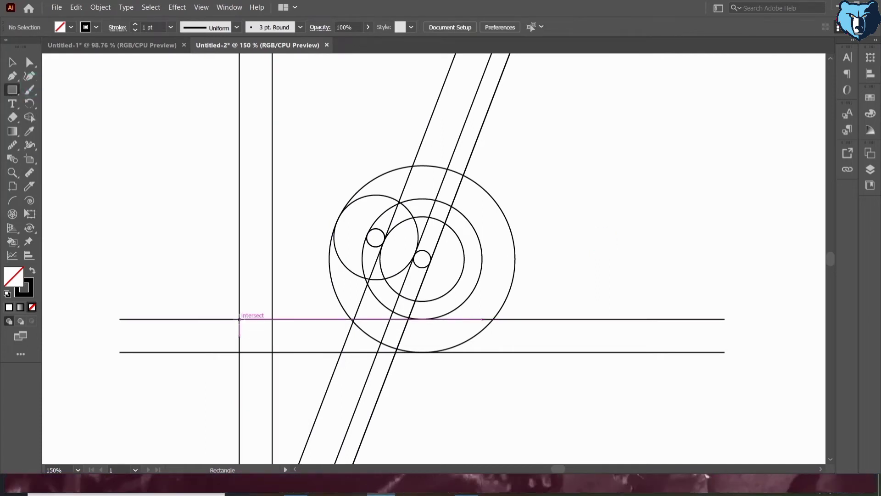
drag(240, 319, 271, 352)
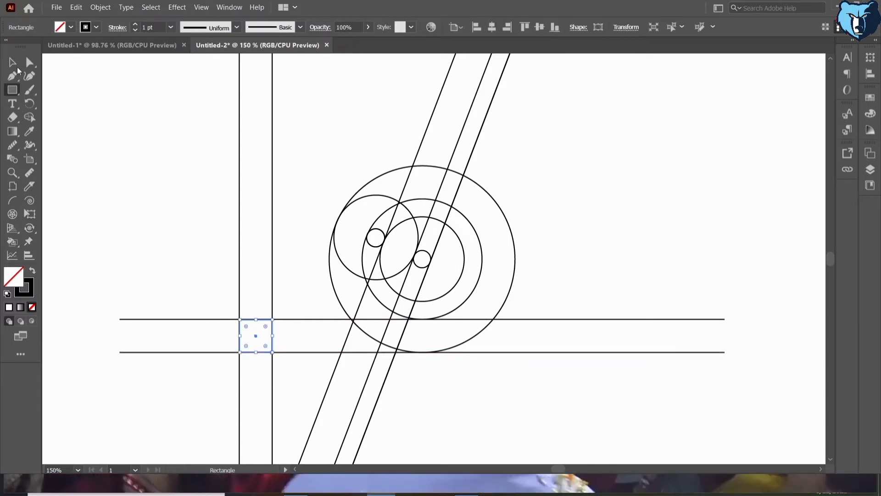
Step: Delete the two vertical helper lines, keeping the square
click(15, 65)
click(90, 158)
drag(180, 169, 303, 249)
key(Delete)
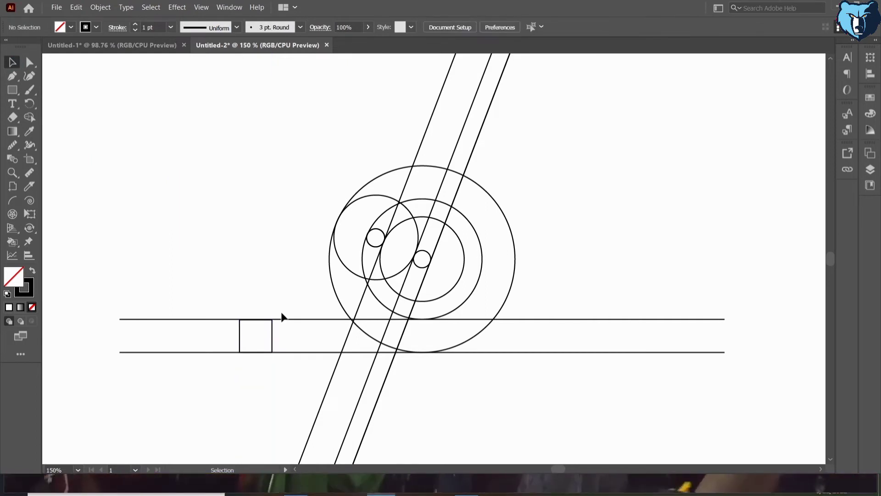
Step: Round the square's corners into a full circle and nudge it right until it touches the inner side of the leftmost slanted line
click(272, 339)
drag(243, 321, 401, 410)
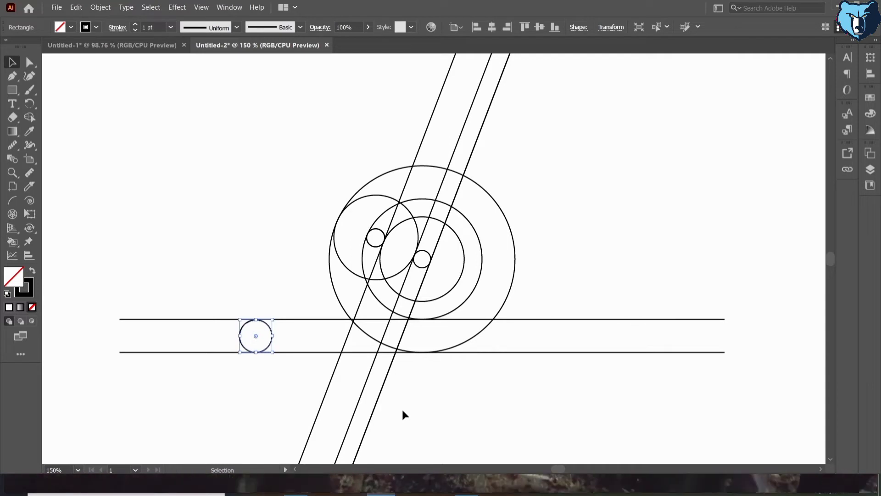
key(shift+Right)
key(shift+Right)
key(shift+Right)
key(shift+Right)
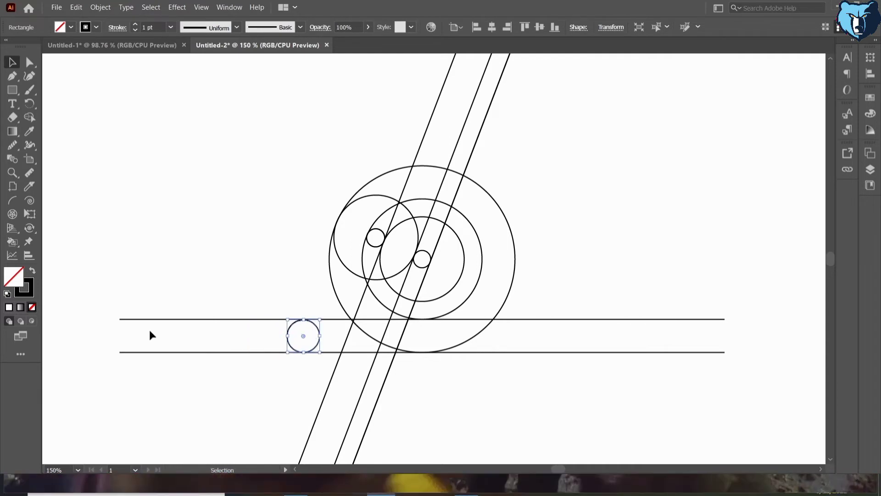
key(shift+Right)
key(shift+Right)
key(shift+Right)
key(shift+Right)
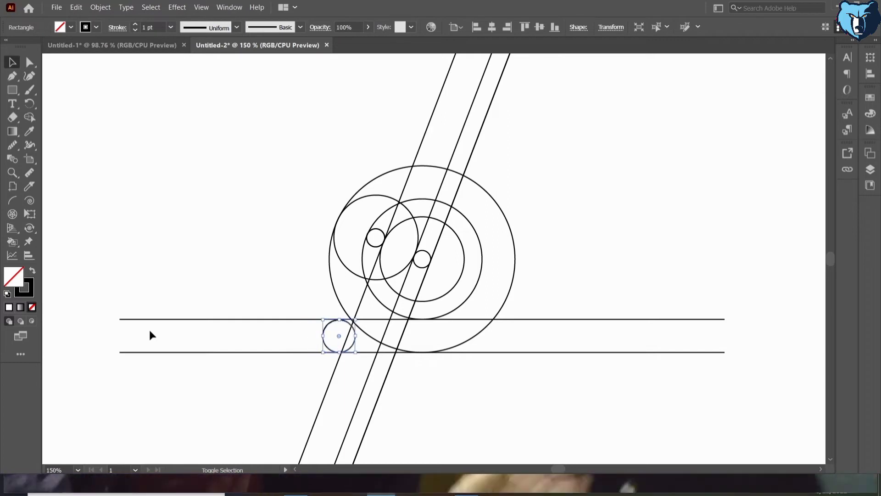
key(Right)
key(Right)
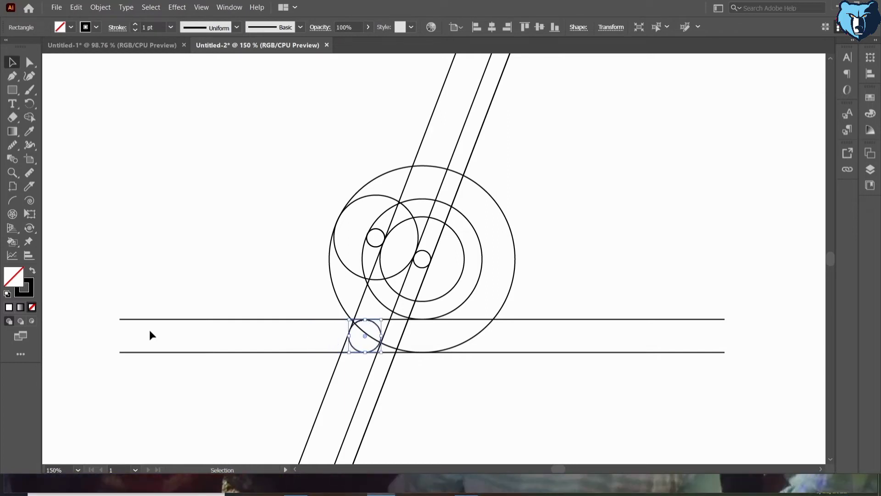
key(Right)
key(Right)
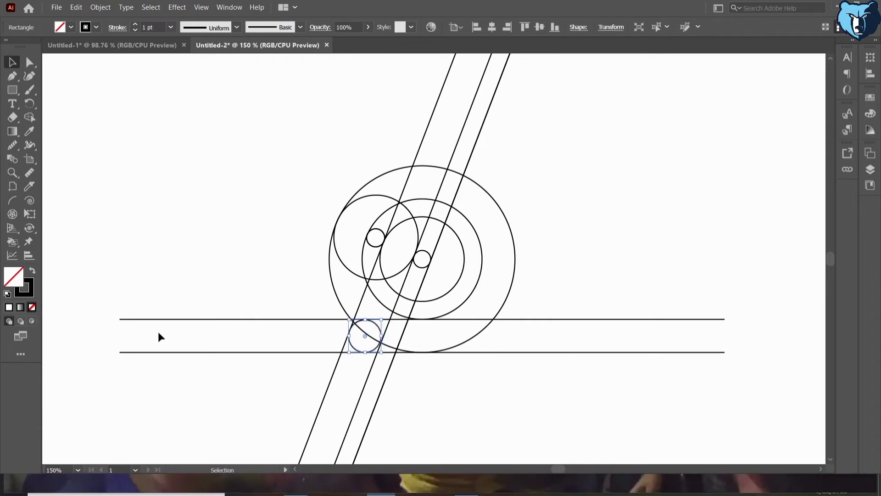
click(455, 425)
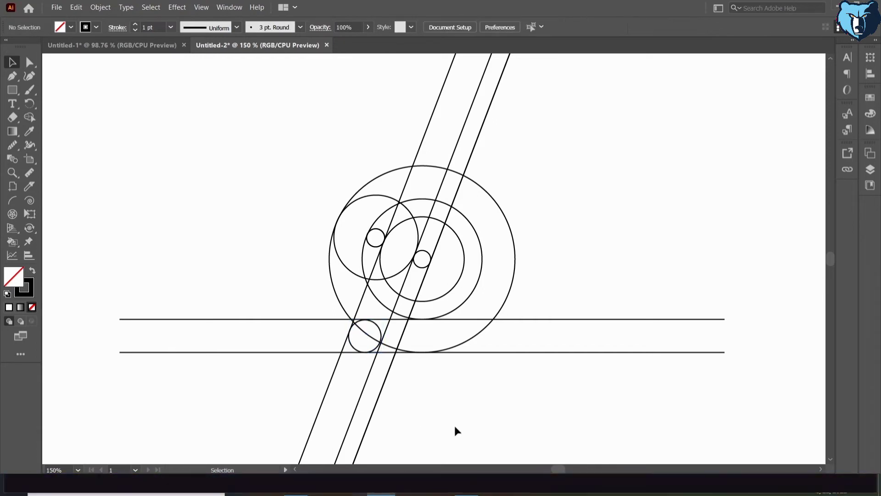
click(380, 340)
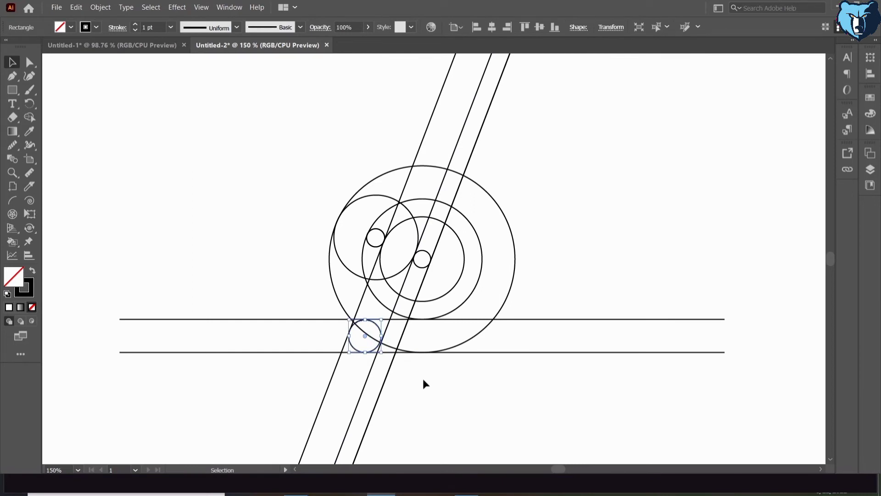
click(422, 377)
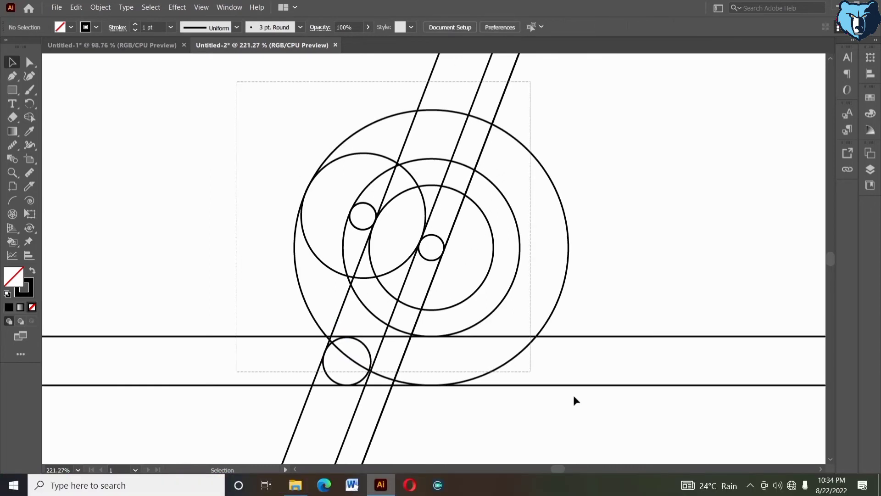
Step: Set the stroke weight of all the artwork to 0.25 pt
key(ctrl+a)
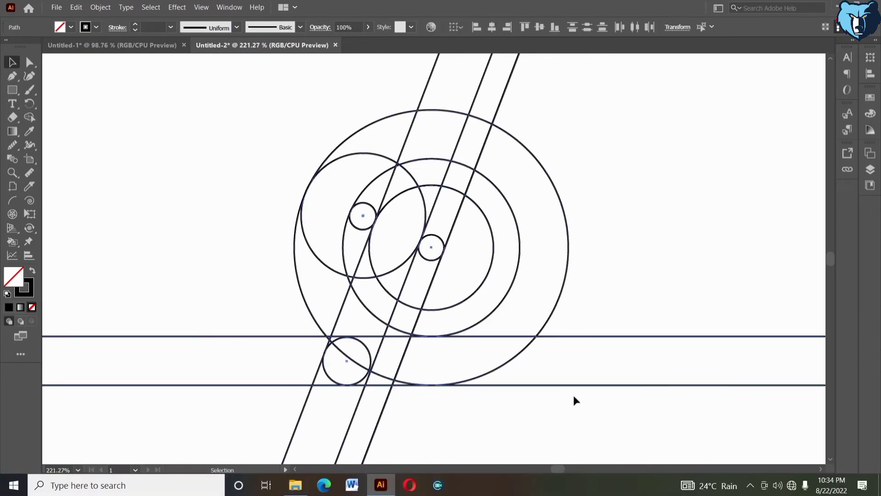
click(135, 25)
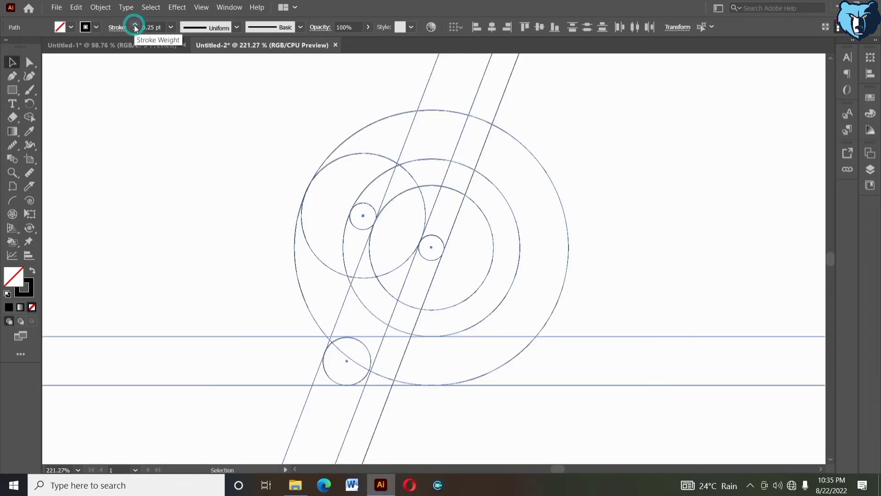
Step: With Shape Builder, black fill and no stroke, merge the rounded base strip and the slanted stem above it into one solid shape
click(29, 117)
click(32, 270)
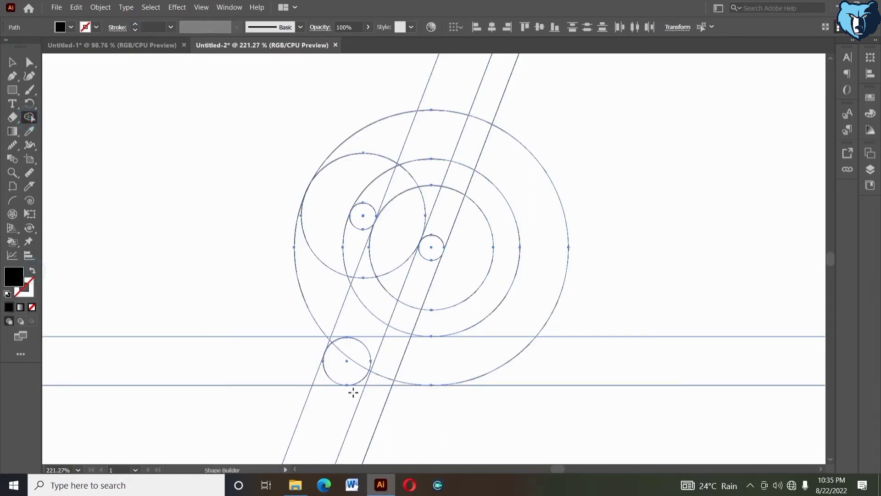
mouse_move(354, 373)
mouse_down()
mouse_move(407, 379)
mouse_move(391, 377)
mouse_up()
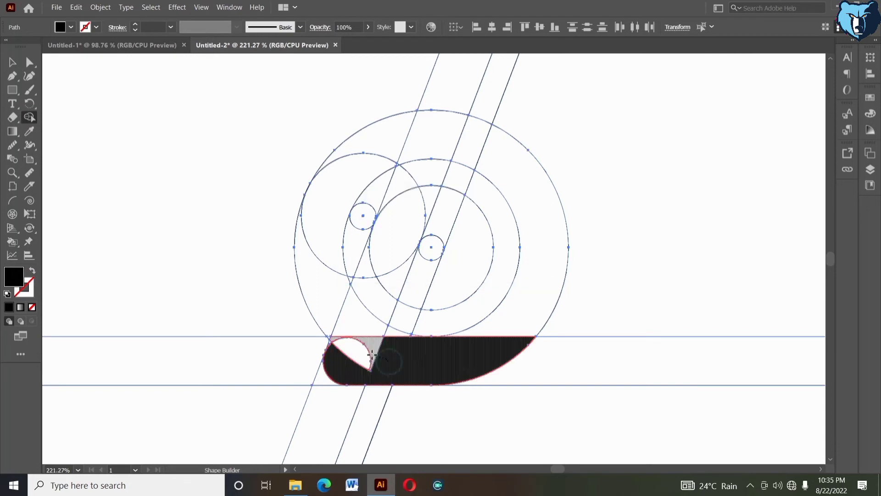
click(360, 366)
click(336, 346)
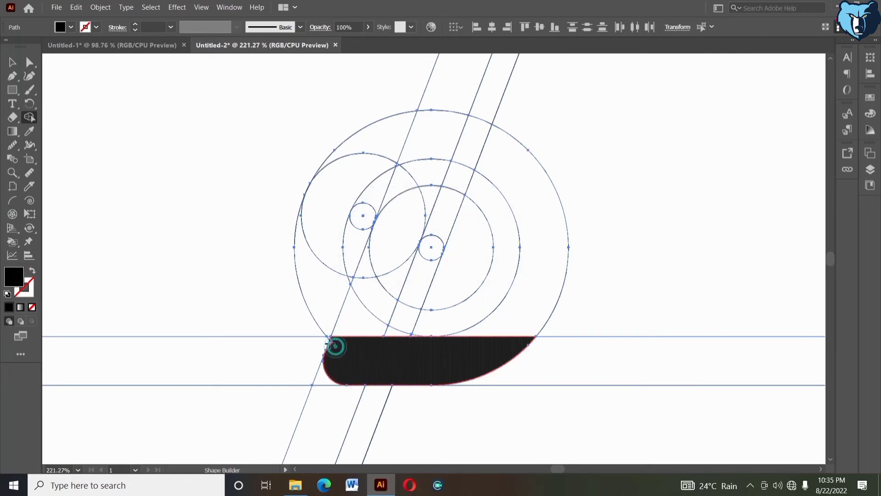
mouse_move(346, 351)
mouse_down()
mouse_move(301, 335)
mouse_move(366, 330)
mouse_move(402, 248)
mouse_up()
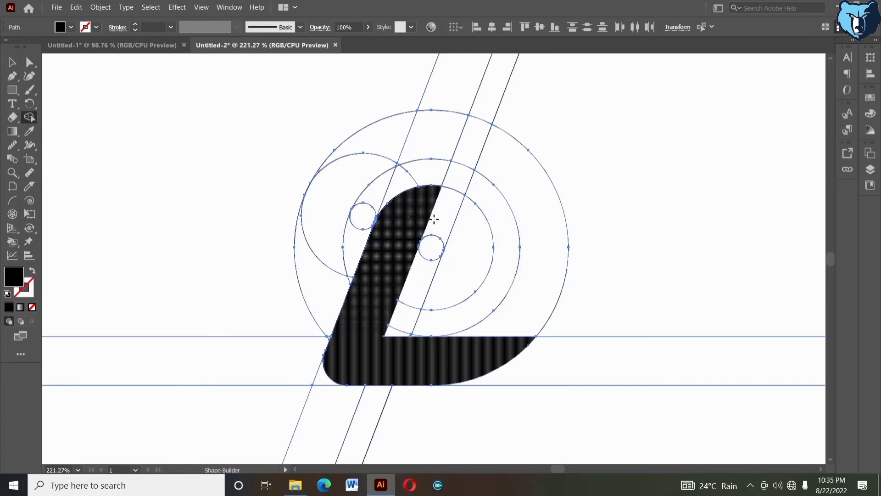
Step: Merge the inner circle's regions, the upper-left circle and the outer ring into the stem and base to form a letter D
click(408, 216)
drag(461, 244, 382, 240)
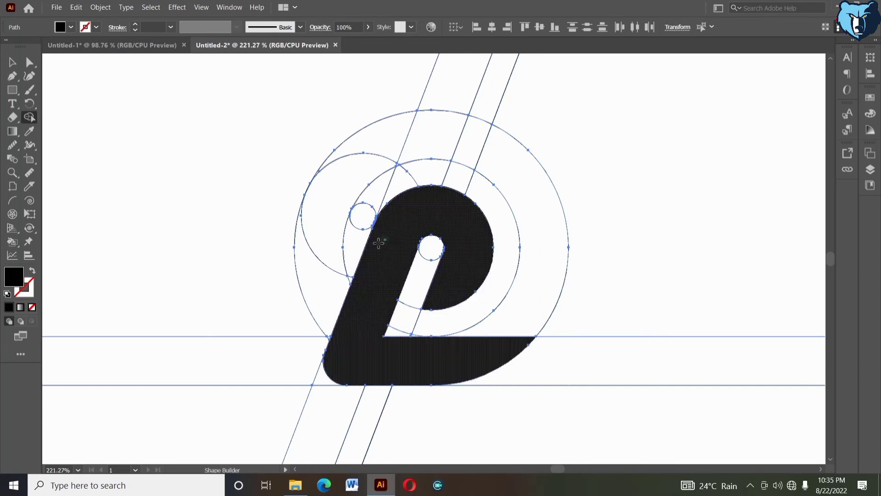
click(360, 162)
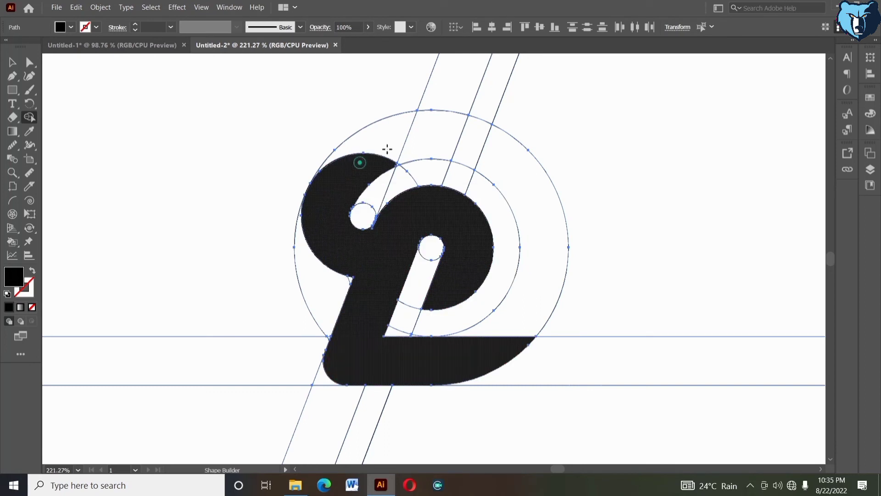
mouse_move(387, 149)
mouse_down()
mouse_move(484, 141)
mouse_move(522, 173)
mouse_move(519, 299)
mouse_up()
click(388, 164)
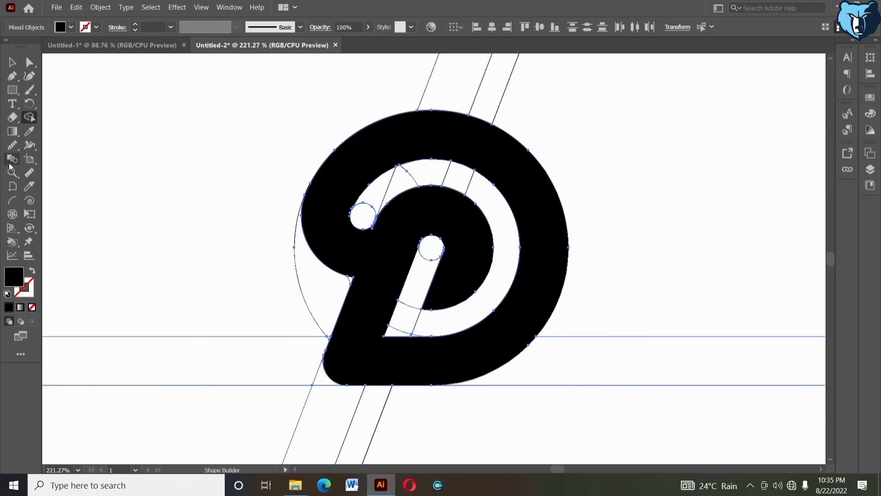
Step: Examine the merged D's edges and joins up close for unfilled gaps, from both small circles around the base and rings
drag(239, 180, 366, 274)
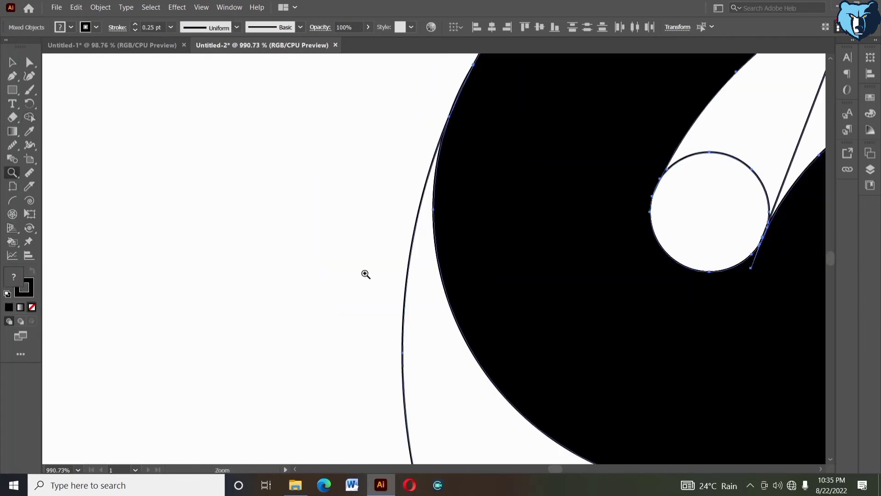
click(29, 117)
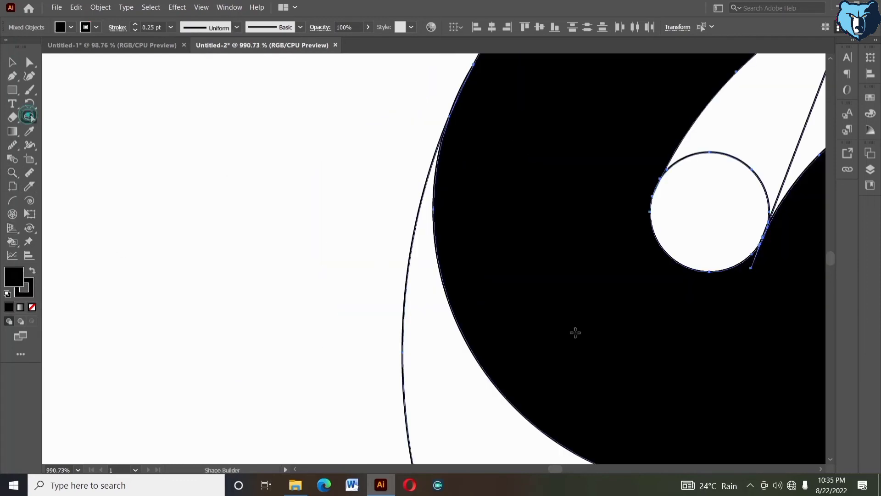
key(space)
drag(576, 332, 372, 277)
drag(506, 289, 366, 293)
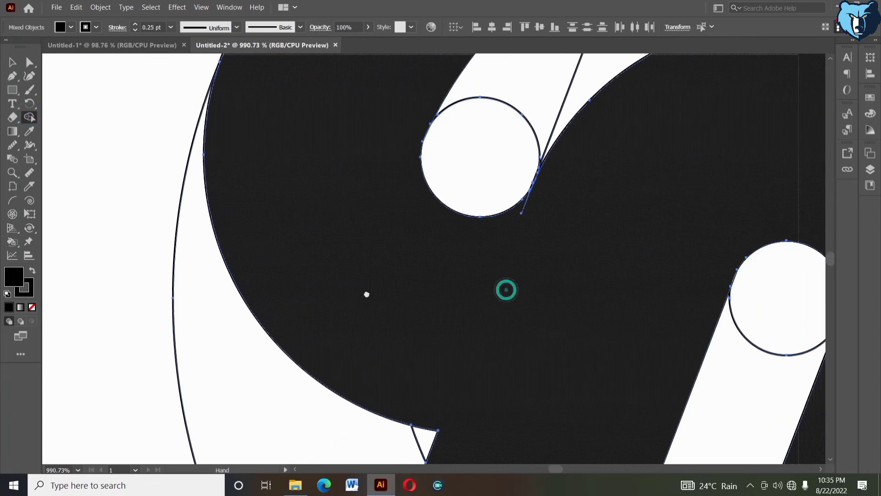
drag(423, 197, 406, 212)
drag(423, 242, 307, 283)
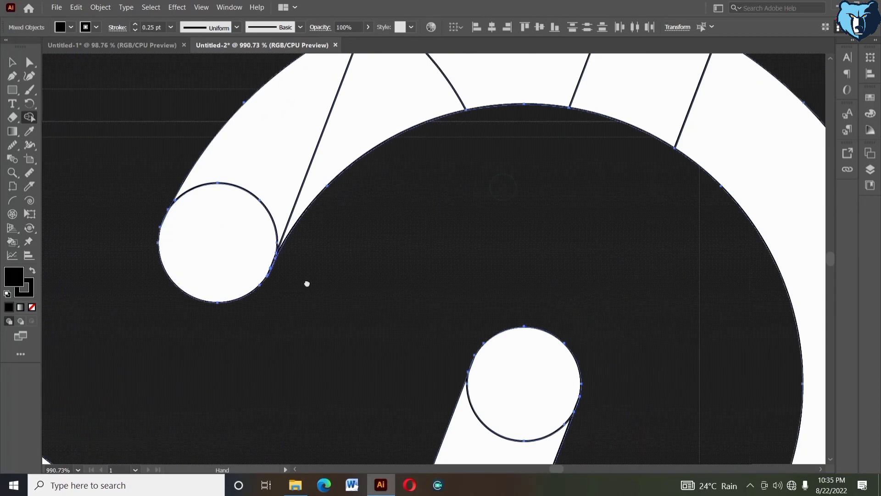
drag(583, 323, 469, 163)
drag(472, 346, 525, 148)
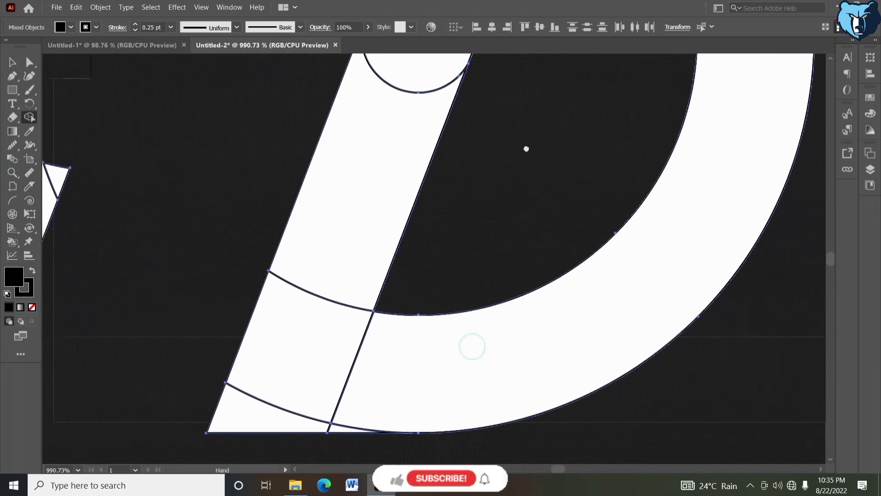
drag(469, 82, 516, 263)
drag(223, 225, 432, 107)
drag(354, 312, 368, 152)
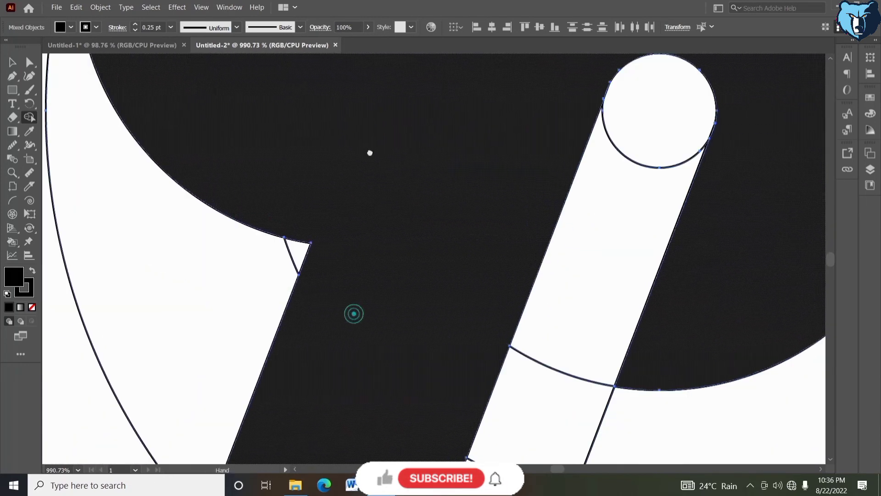
drag(360, 297, 346, 136)
drag(323, 249, 304, 158)
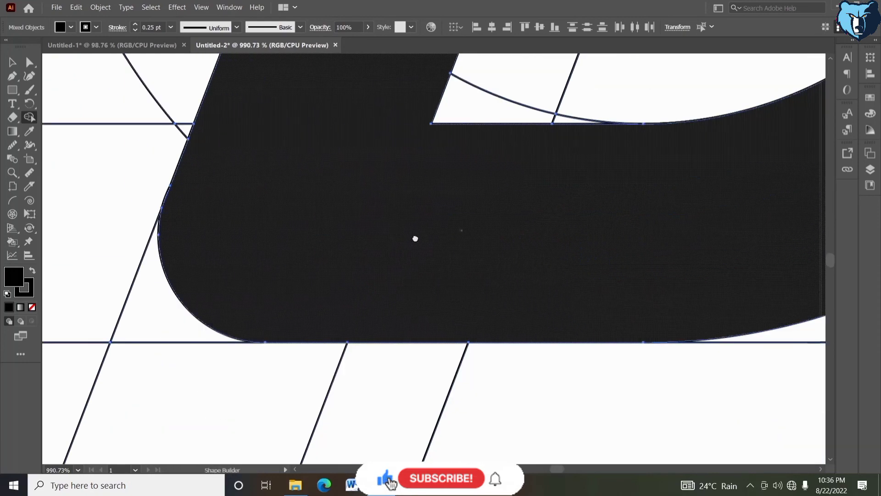
drag(463, 230, 255, 234)
drag(488, 234, 223, 267)
drag(474, 161, 502, 337)
drag(545, 151, 584, 360)
drag(558, 175, 670, 345)
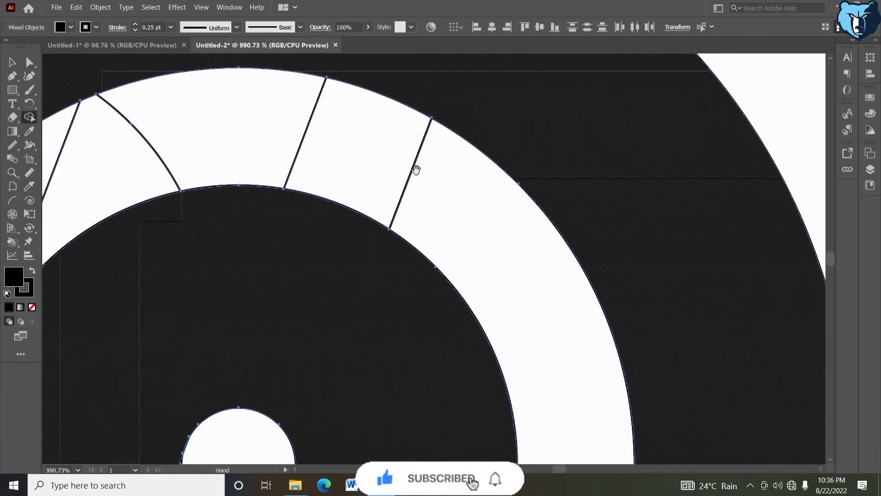
drag(370, 141, 600, 263)
drag(188, 155, 464, 132)
drag(239, 255, 300, 85)
drag(344, 266, 209, 129)
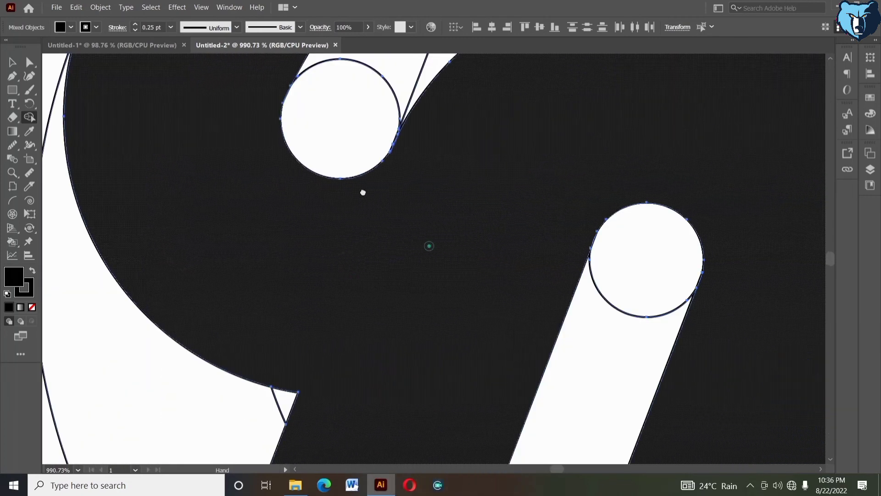
drag(429, 247, 344, 164)
click(11, 173)
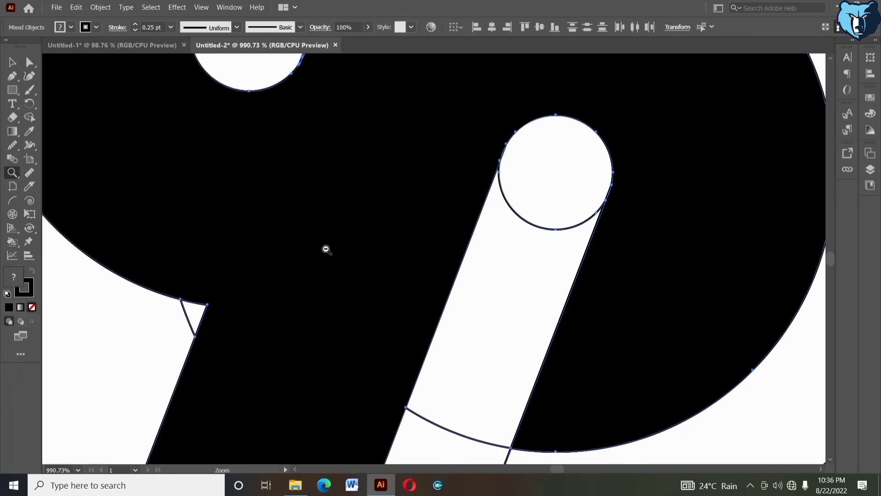
alt+click(326, 248)
alt+click(399, 242)
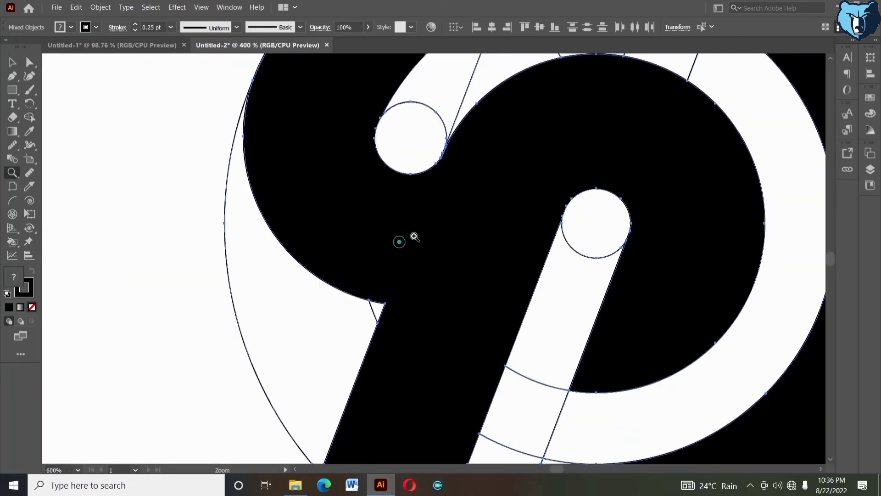
alt+click(441, 239)
alt+click(431, 249)
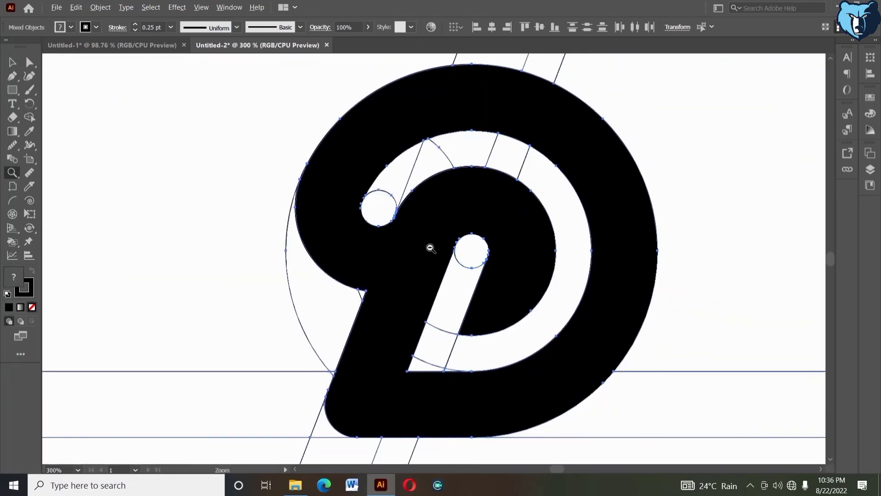
alt+click(431, 248)
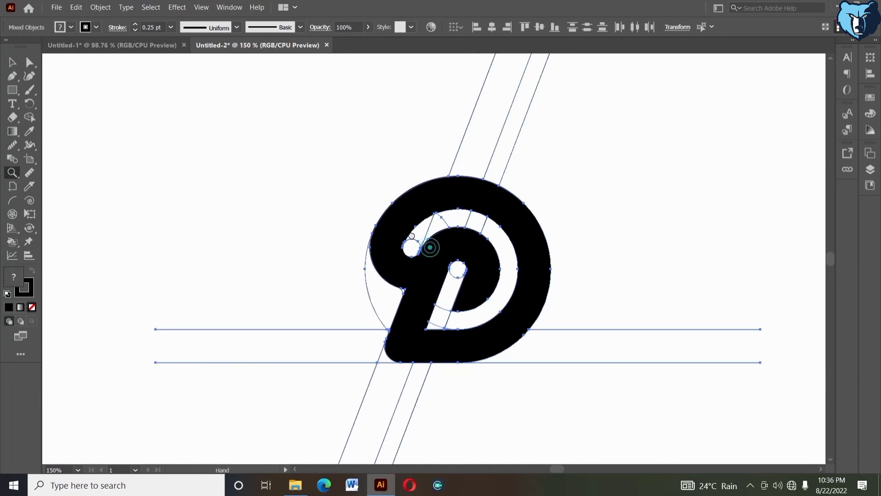
drag(430, 248, 412, 235)
Step: Cut the merged D shape out of the artwork and delete all remaining construction lines and circles
click(14, 64)
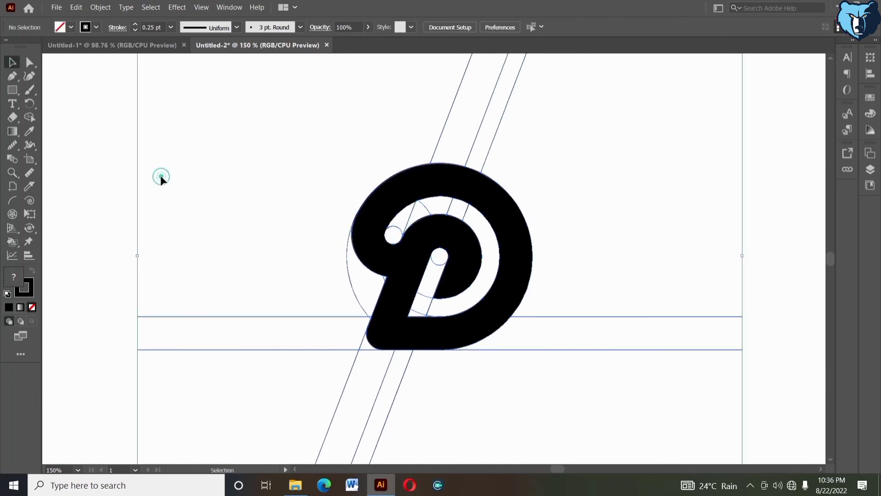
click(161, 175)
click(405, 193)
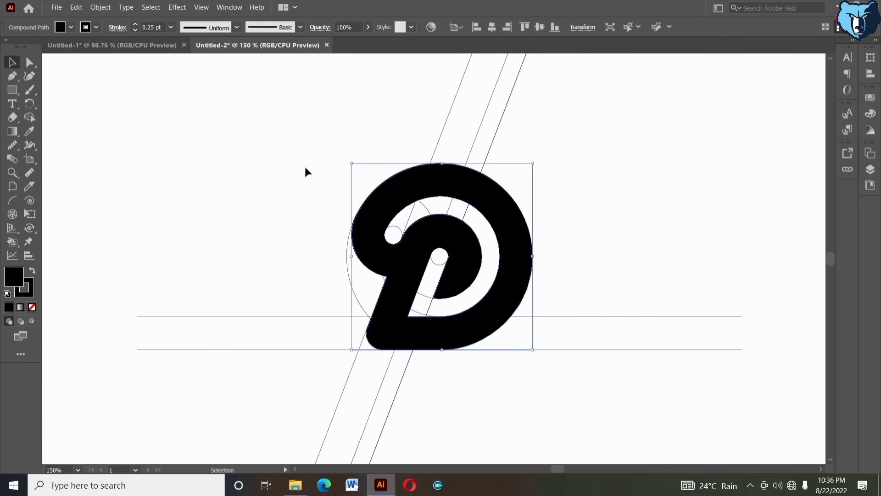
right_click(257, 146)
click(76, 8)
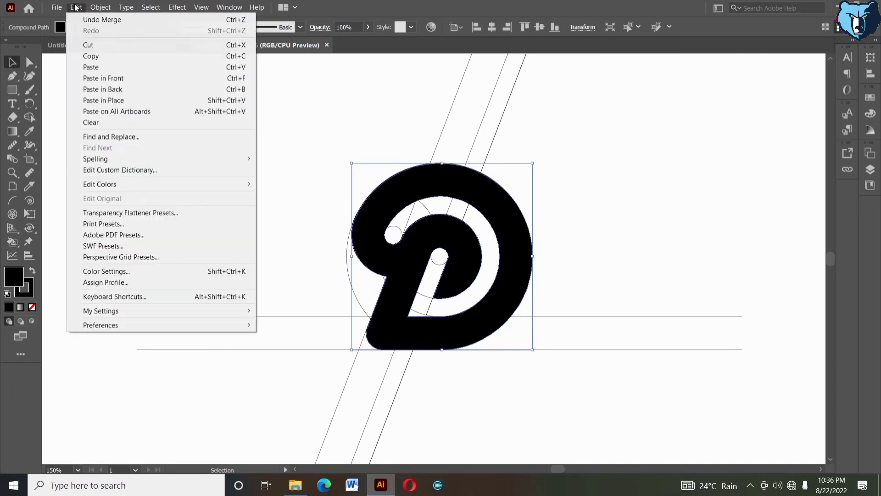
click(87, 44)
drag(283, 115, 563, 408)
key(Delete)
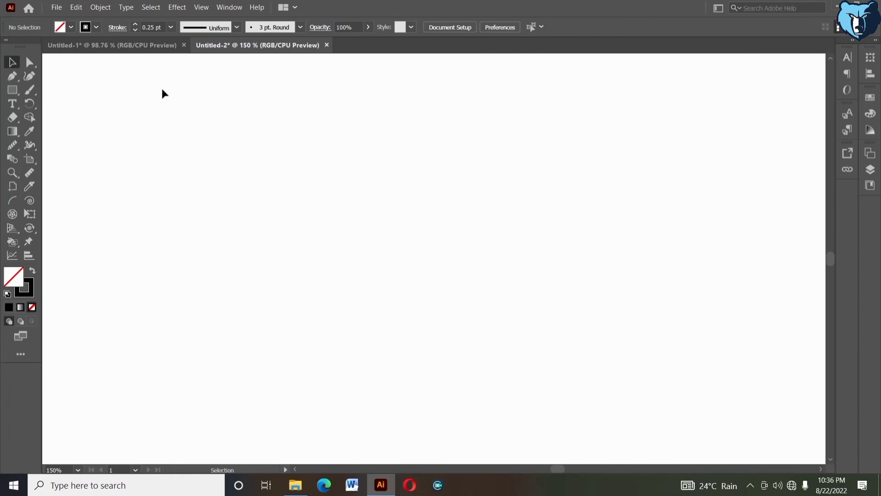
Step: Paste the D back in its original place and enlarge it proportionally around its centre
click(73, 12)
click(84, 98)
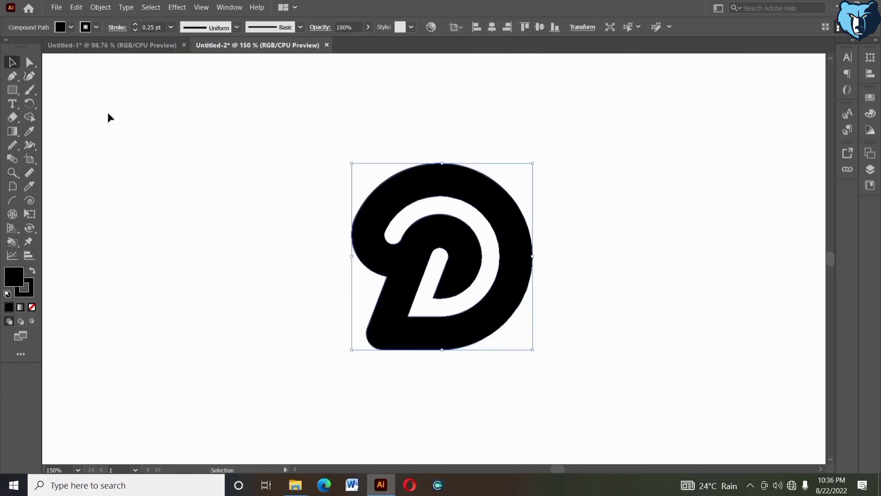
click(237, 214)
click(505, 311)
drag(535, 258, 544, 258)
click(583, 277)
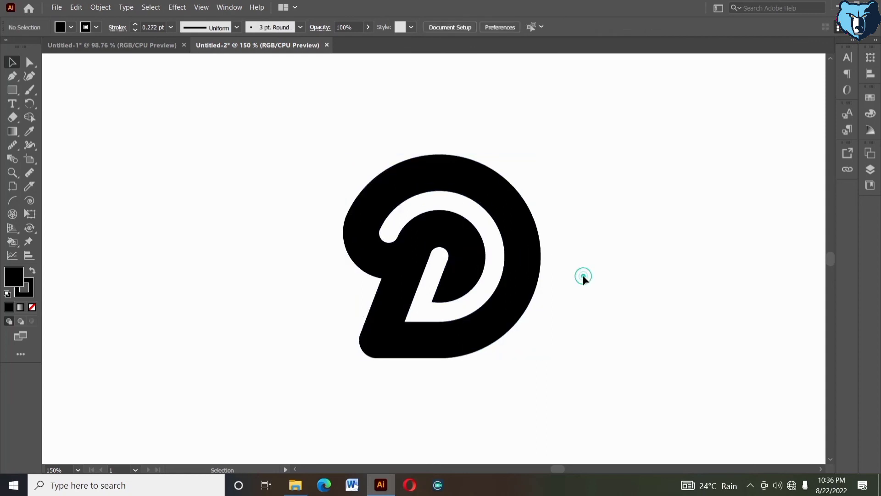
key(ctrl+0)
click(484, 259)
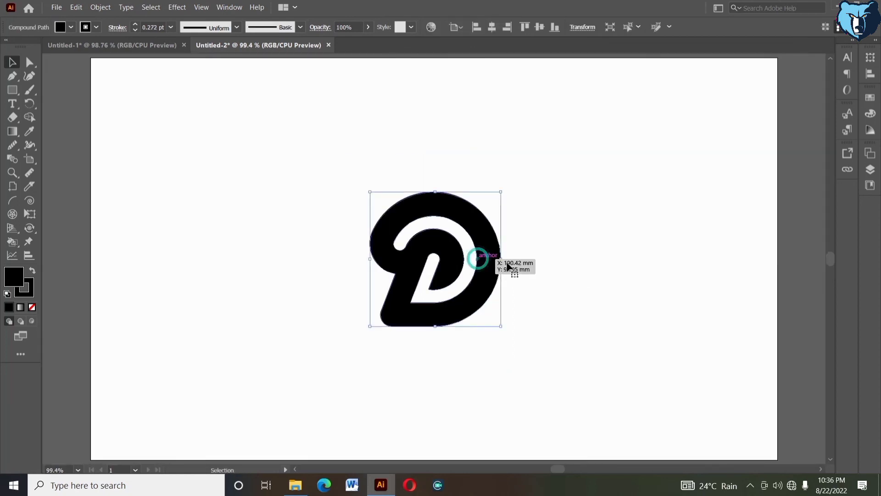
drag(502, 260, 541, 266)
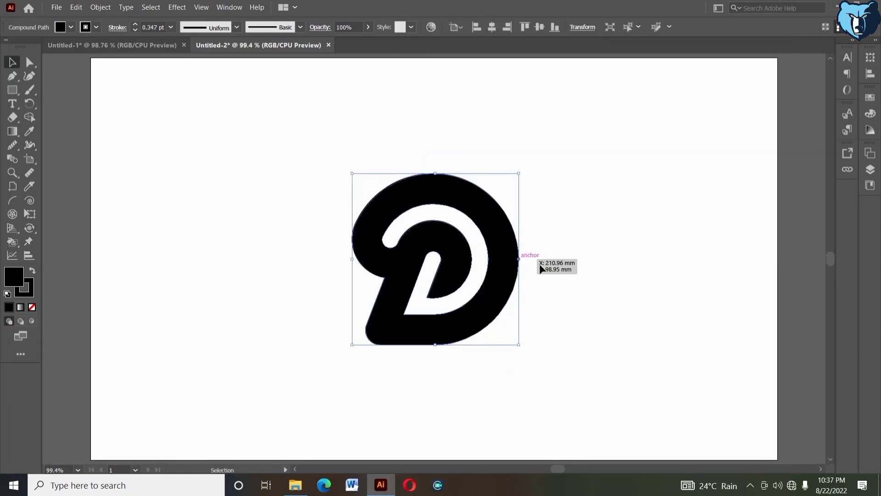
Step: Set the D's stroke to None, keeping the black fill, and deselect it
click(83, 28)
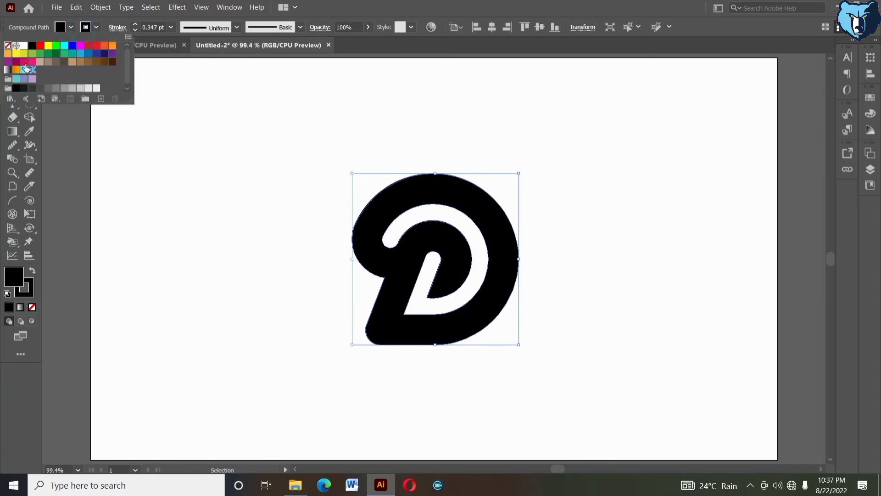
click(7, 45)
click(199, 194)
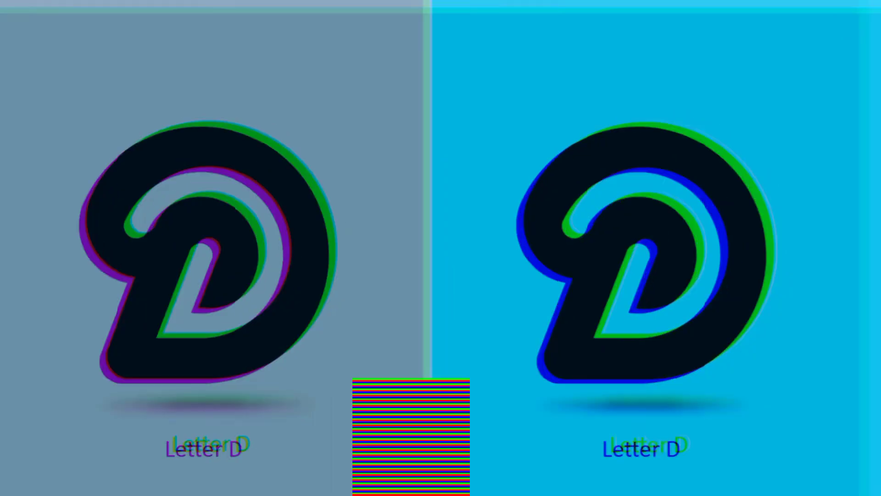